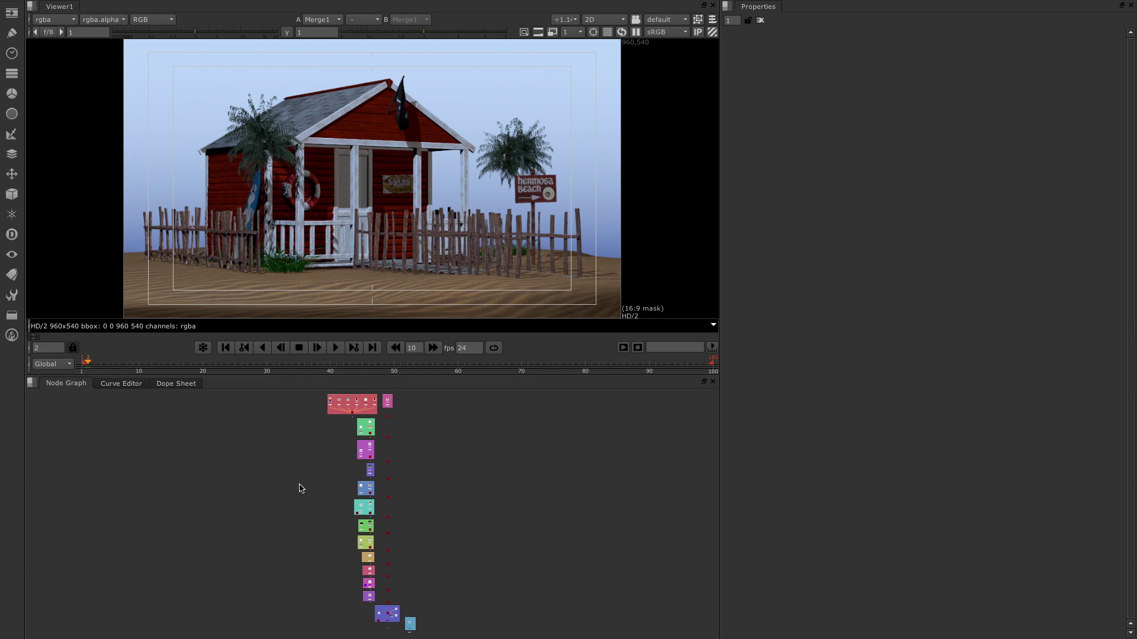
Step: Examine the scene's node graph backdrops, including Surf Shack and Palm Trees, and inspect the beach shack geometry in the 3D view
scroll(395, 495, up, 10)
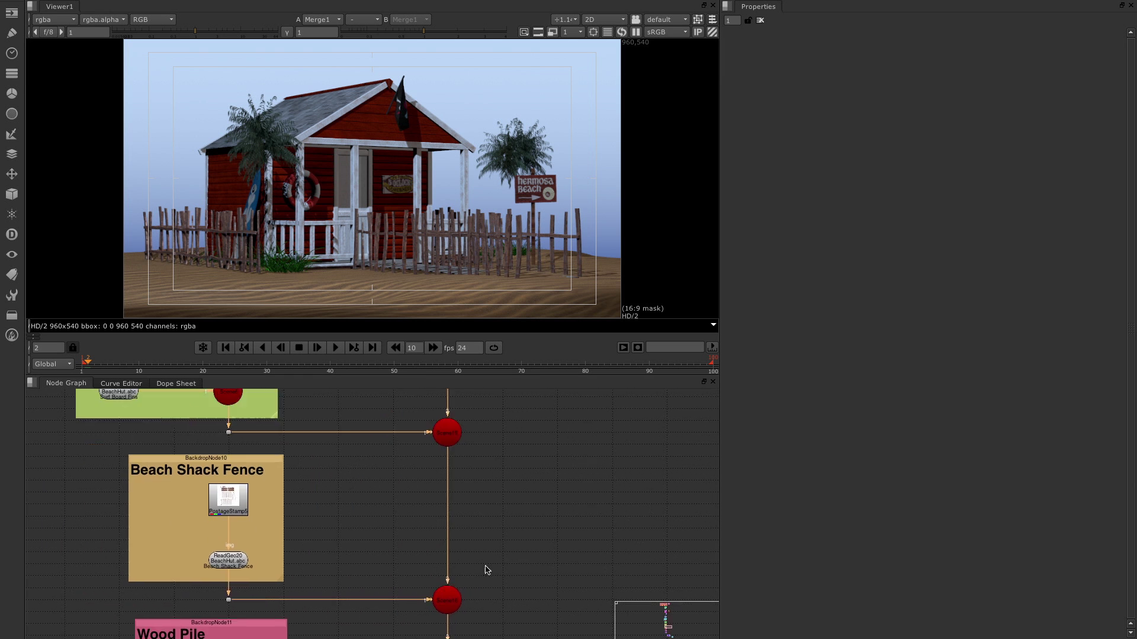
middle_drag(511, 504, 513, 369)
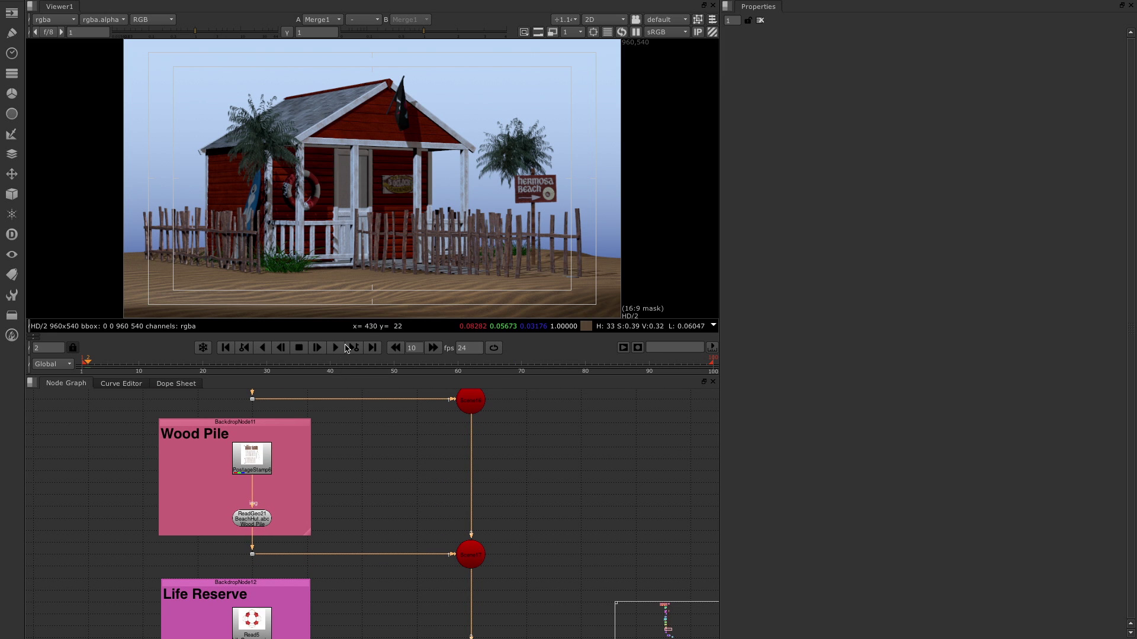
scroll(350, 491, up, 15)
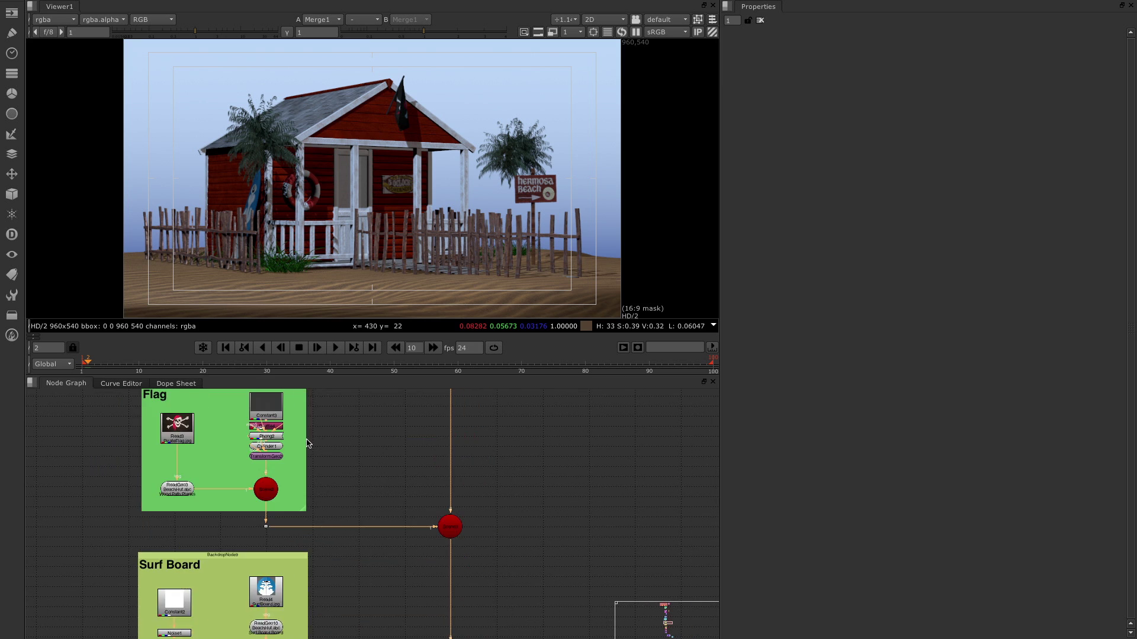
scroll(299, 511, up, 15)
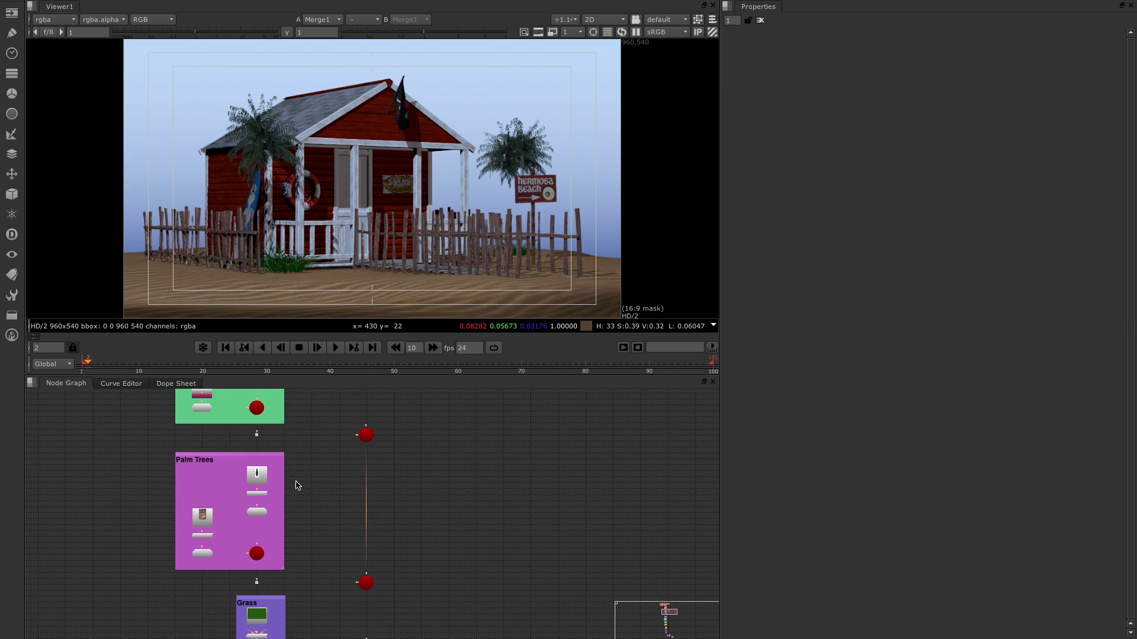
scroll(288, 562, up, 5)
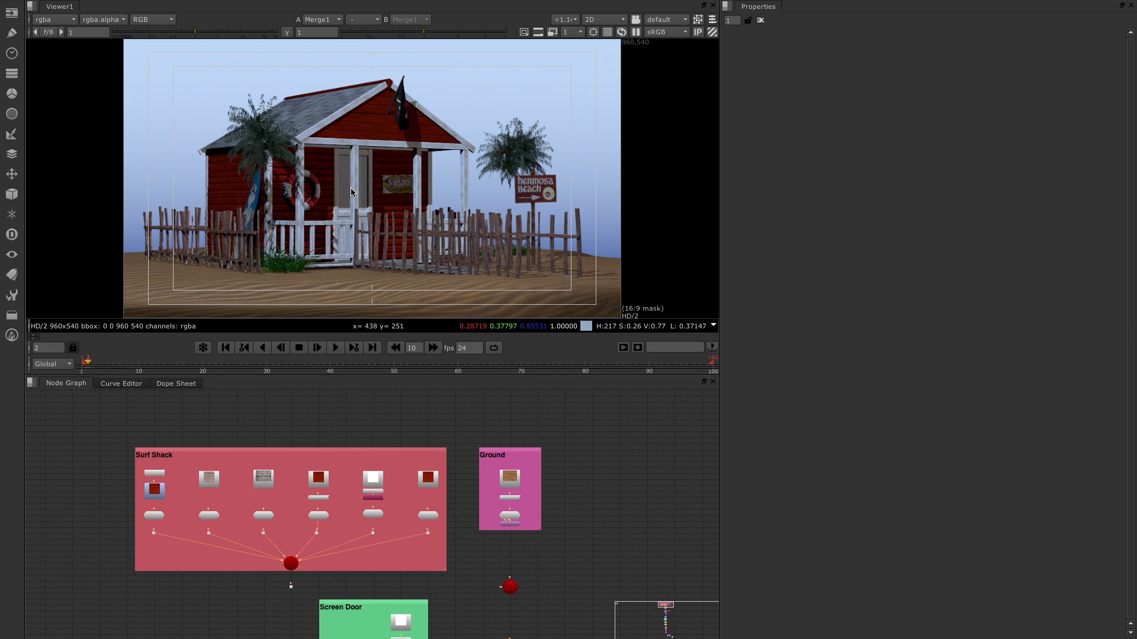
key(Tab)
key(f)
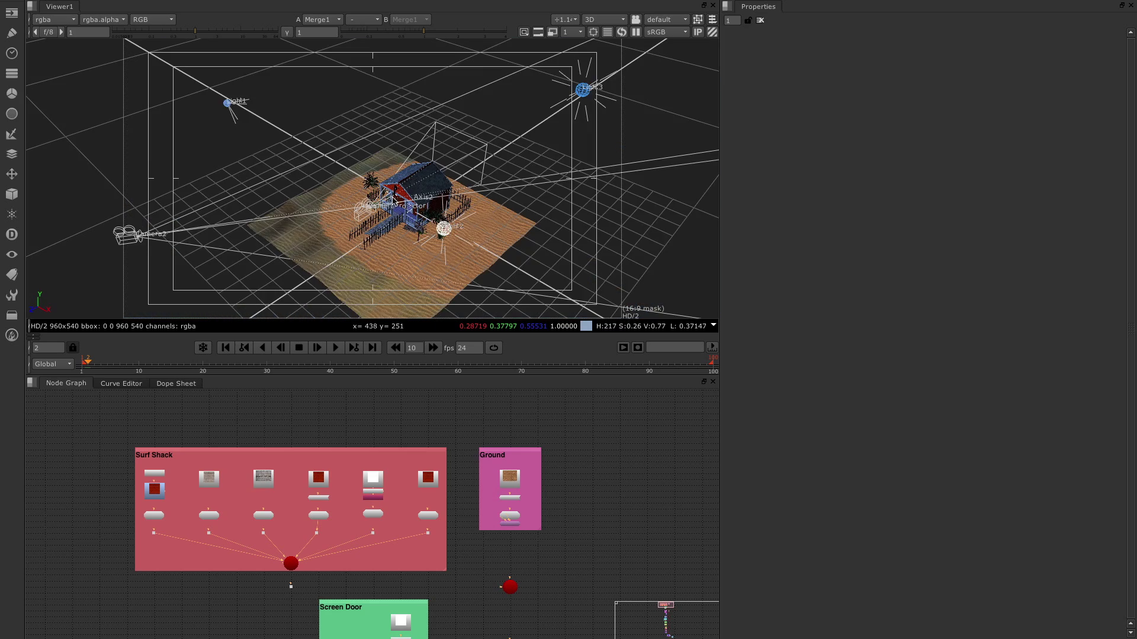
ctrl+drag(414, 231, 290, 213)
scroll(290, 214, up, 8)
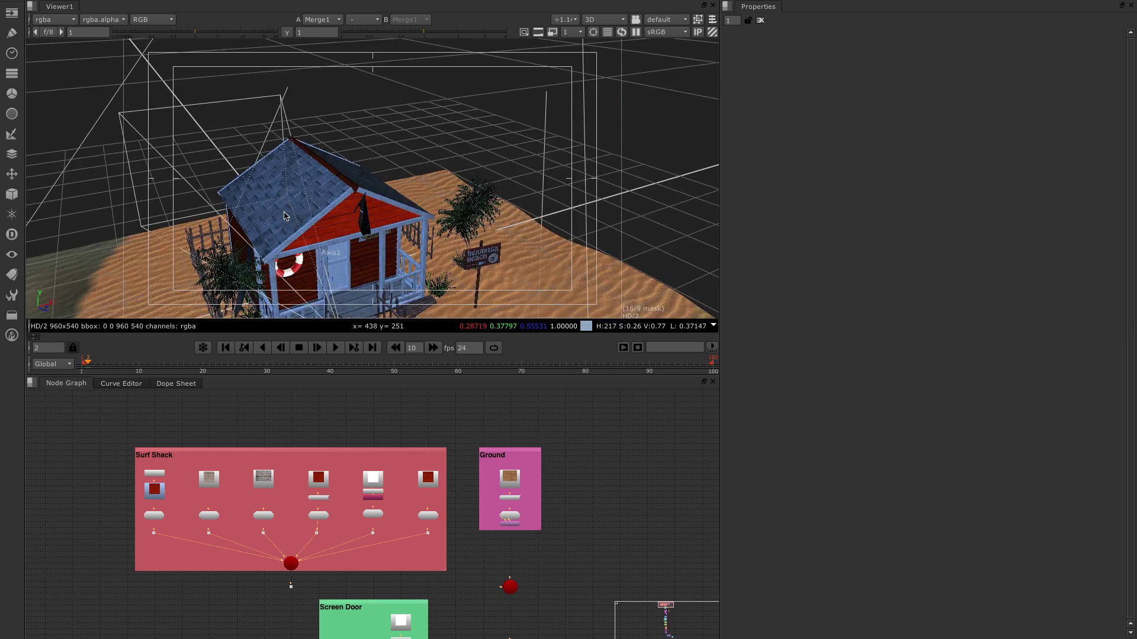
Step: Select the beach hut roof in the 3D view and open the properties of its ReadGeo node
click(246, 225)
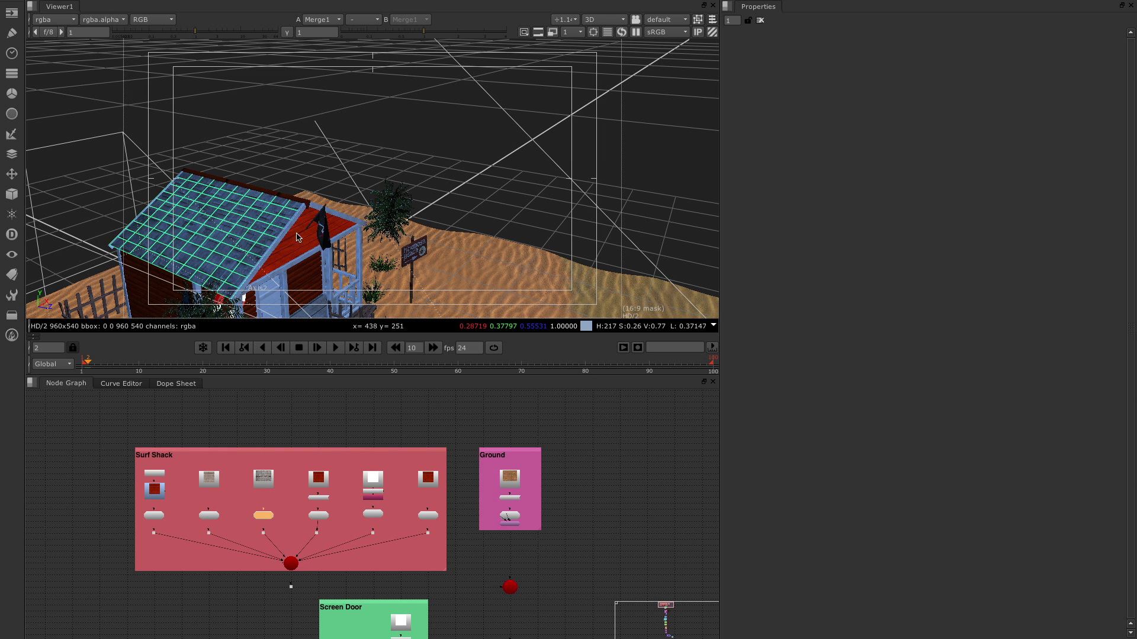
scroll(212, 496, up, 5)
scroll(211, 497, up, 1)
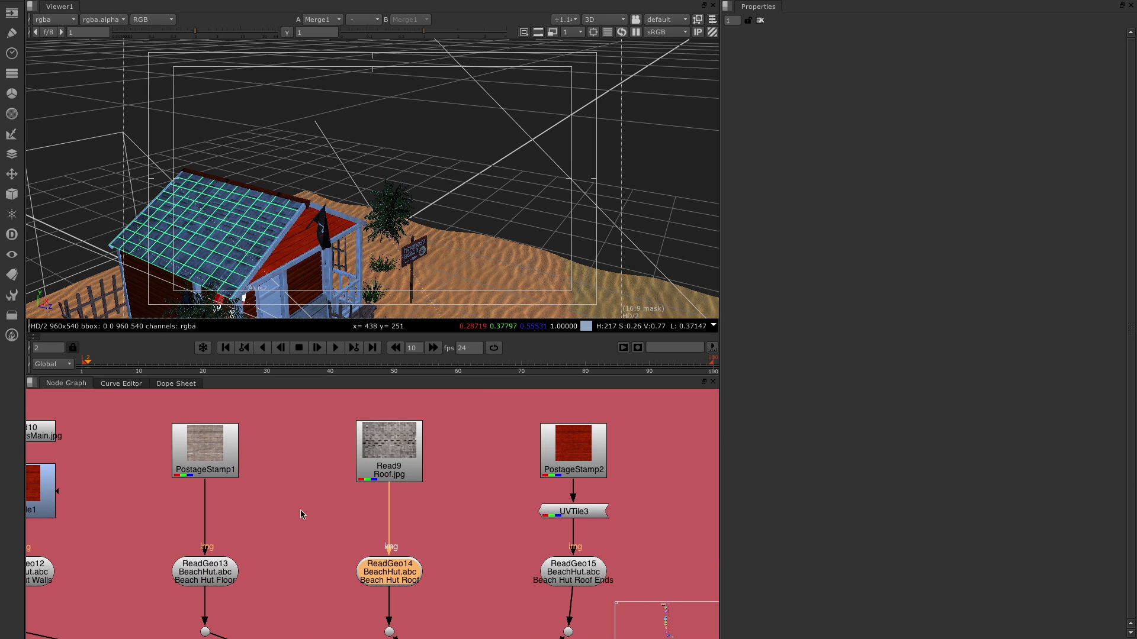
double_click(388, 574)
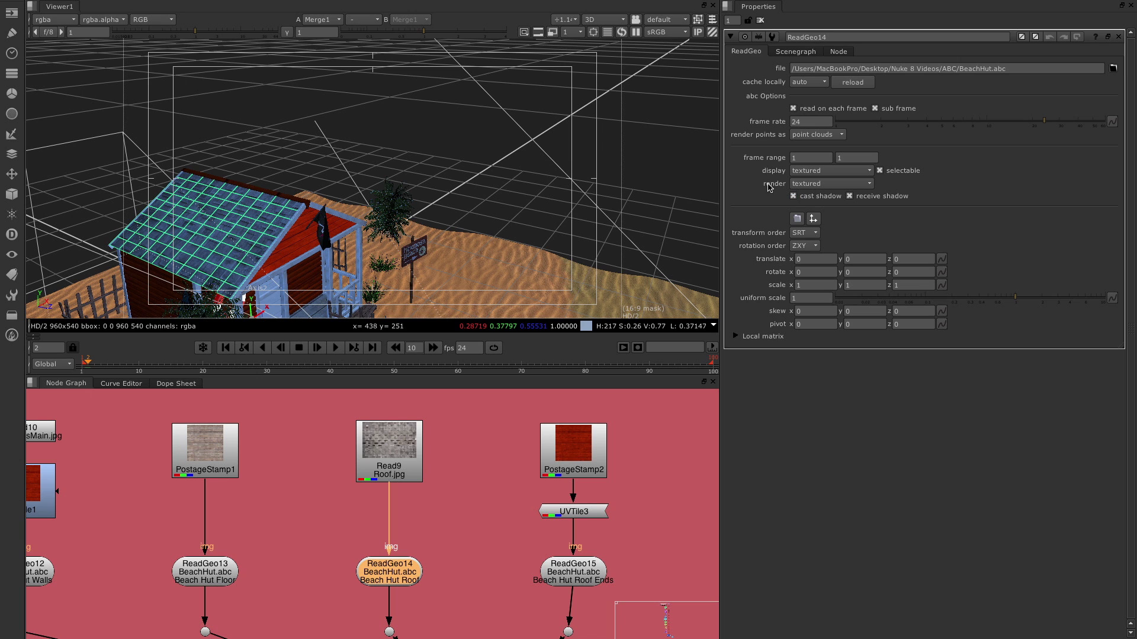
Step: Preview the roof geometry's render mode as textured+wireframe in the 2D render and set it back to textured
click(806, 185)
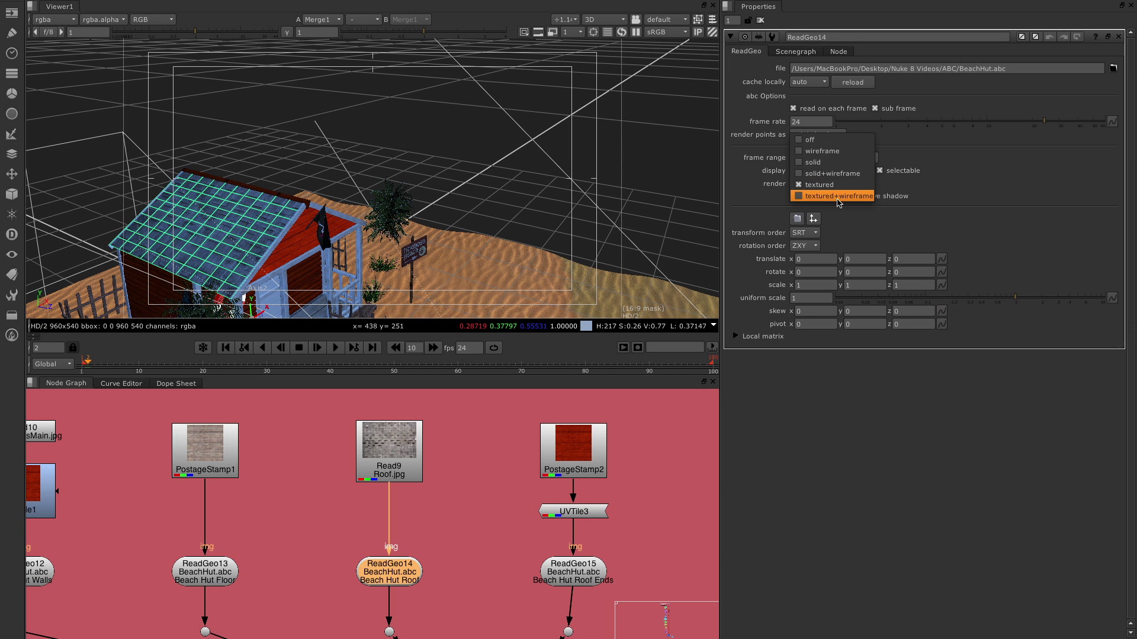
click(823, 196)
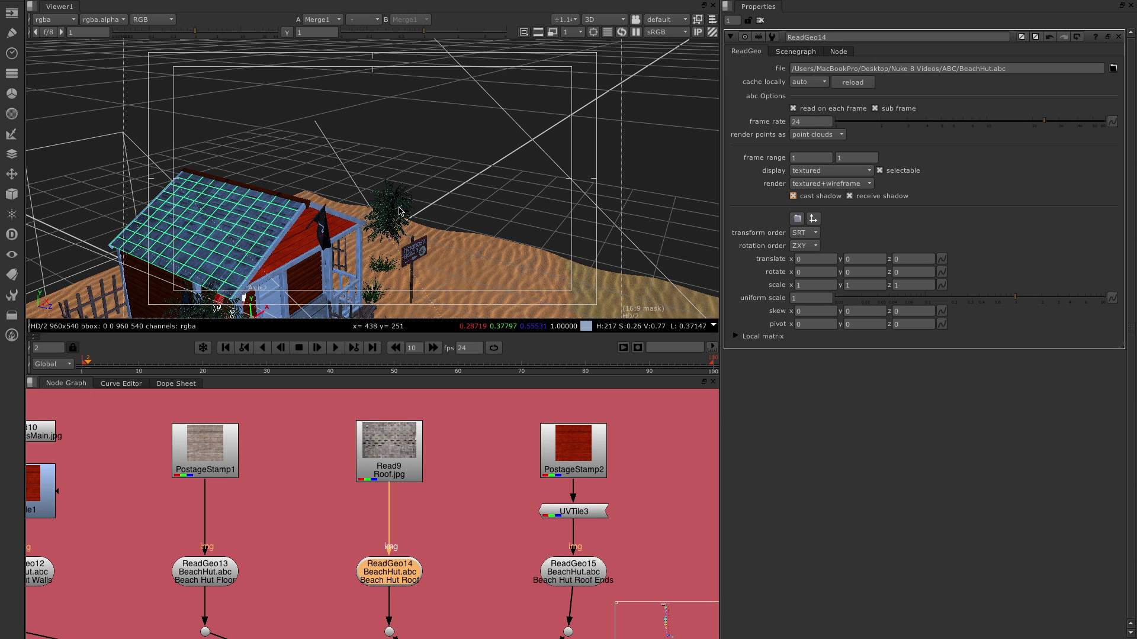
key(Tab)
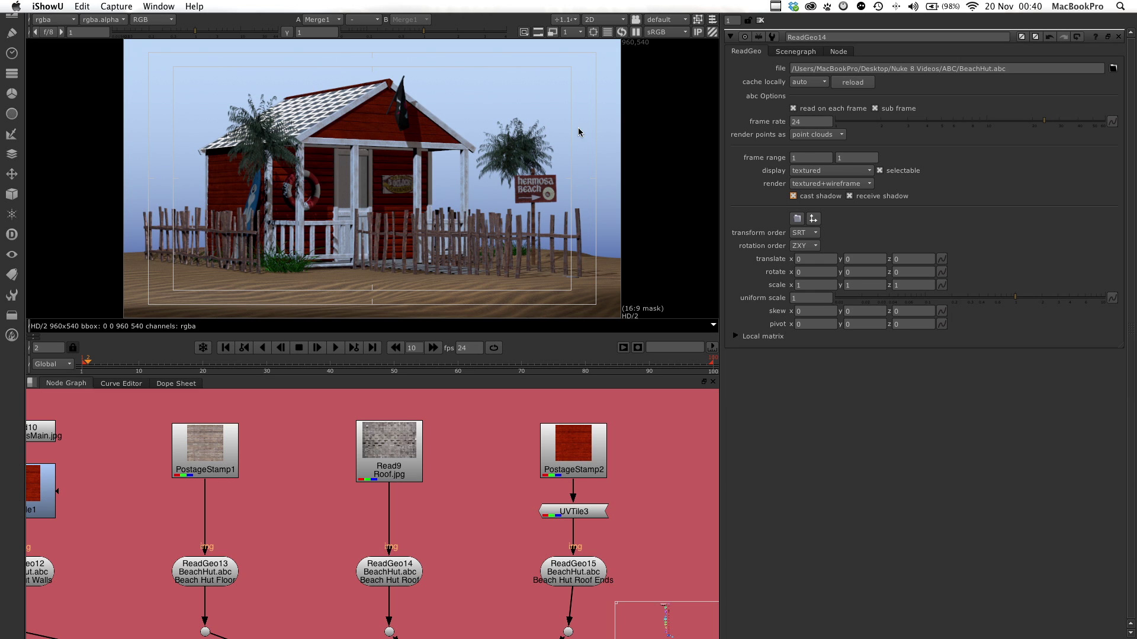
click(818, 184)
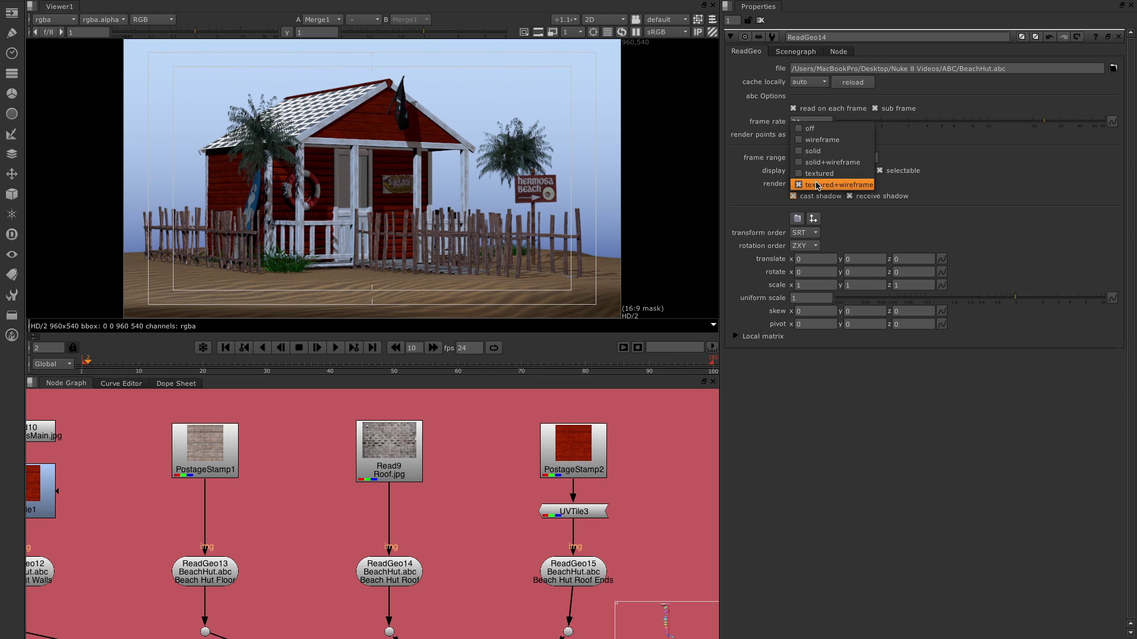
click(819, 174)
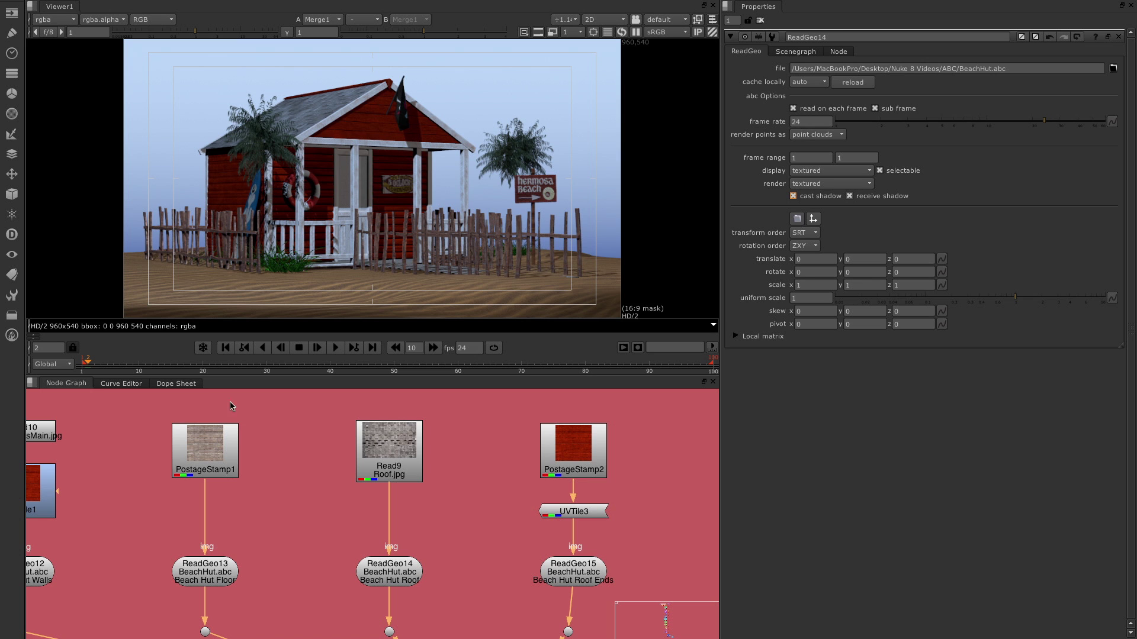
click(12, 193)
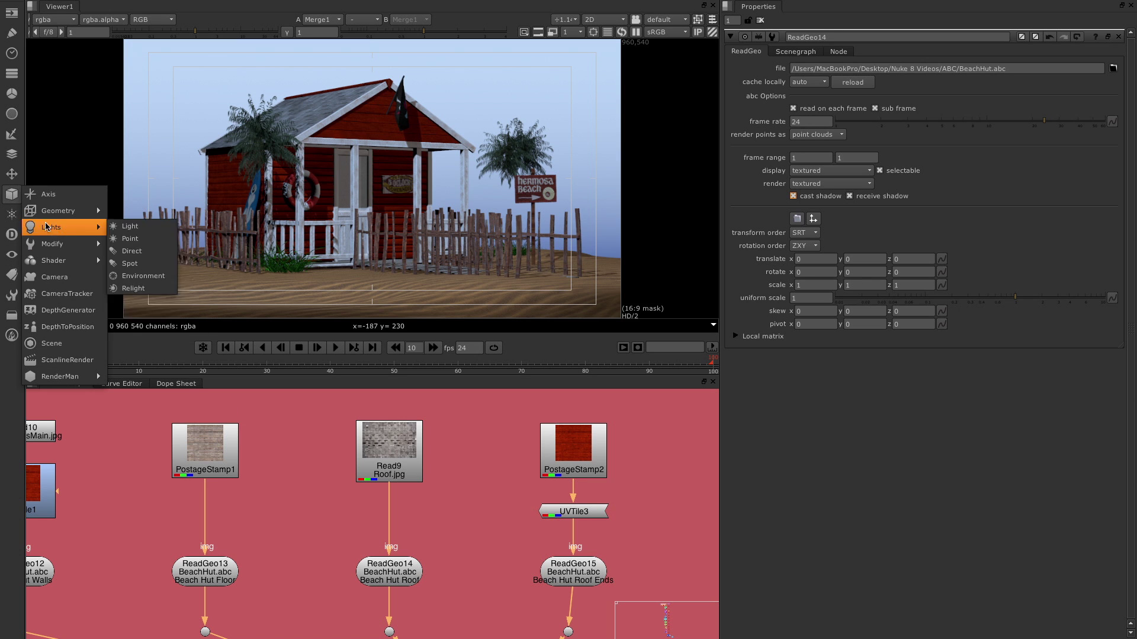
mouse_move(52, 266)
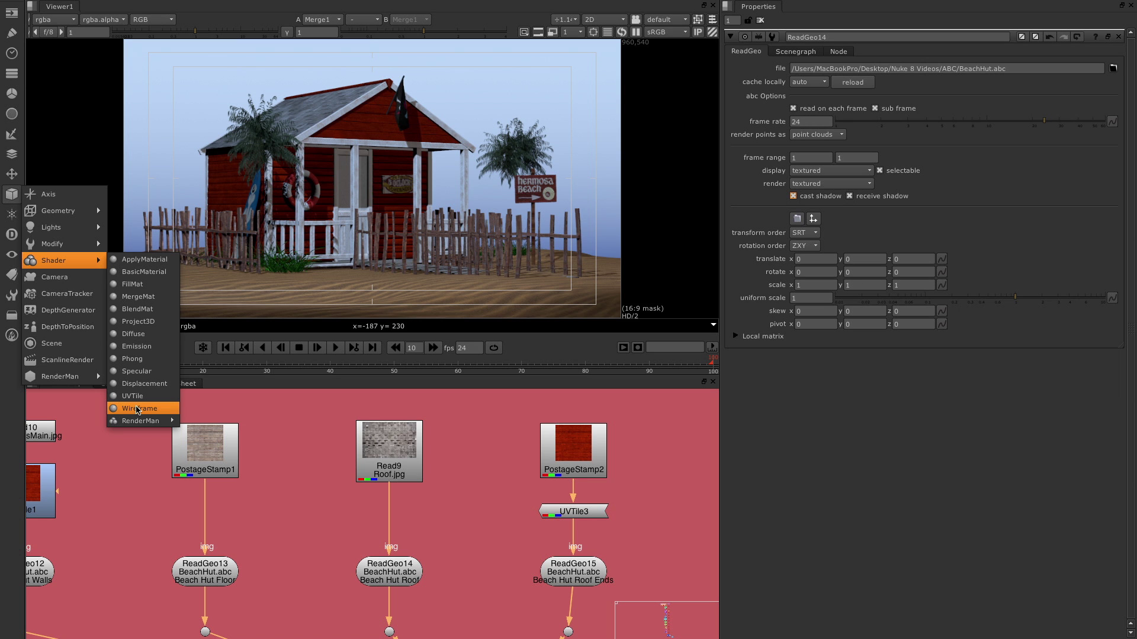
click(450, 143)
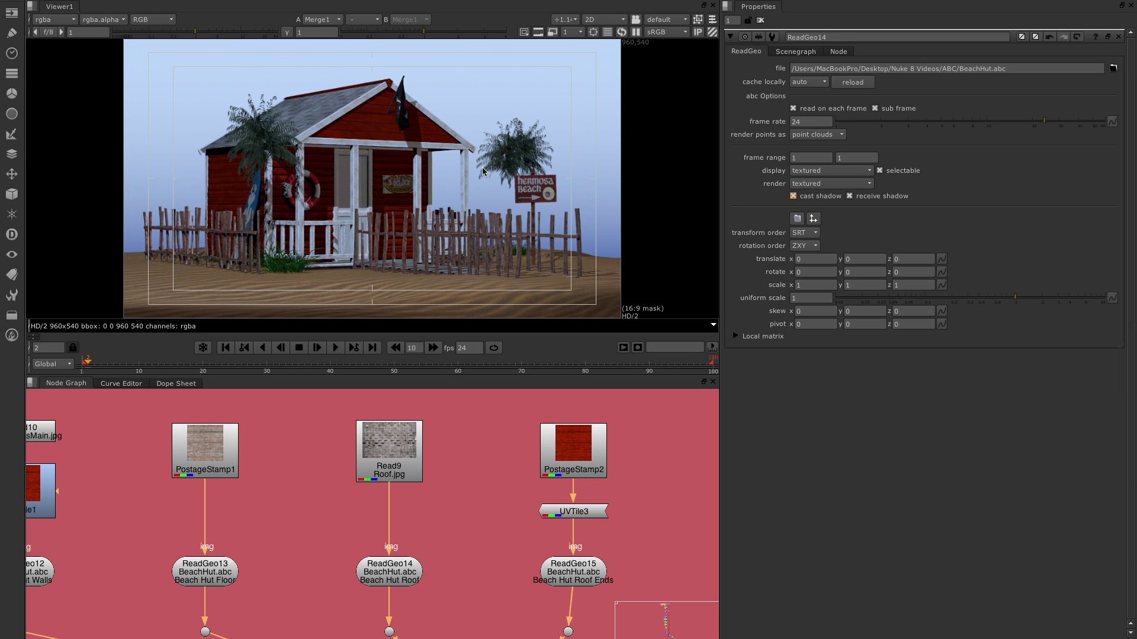
Step: Create a new camera from a 3D view angled toward the shack's side wall and front porch
key(Tab)
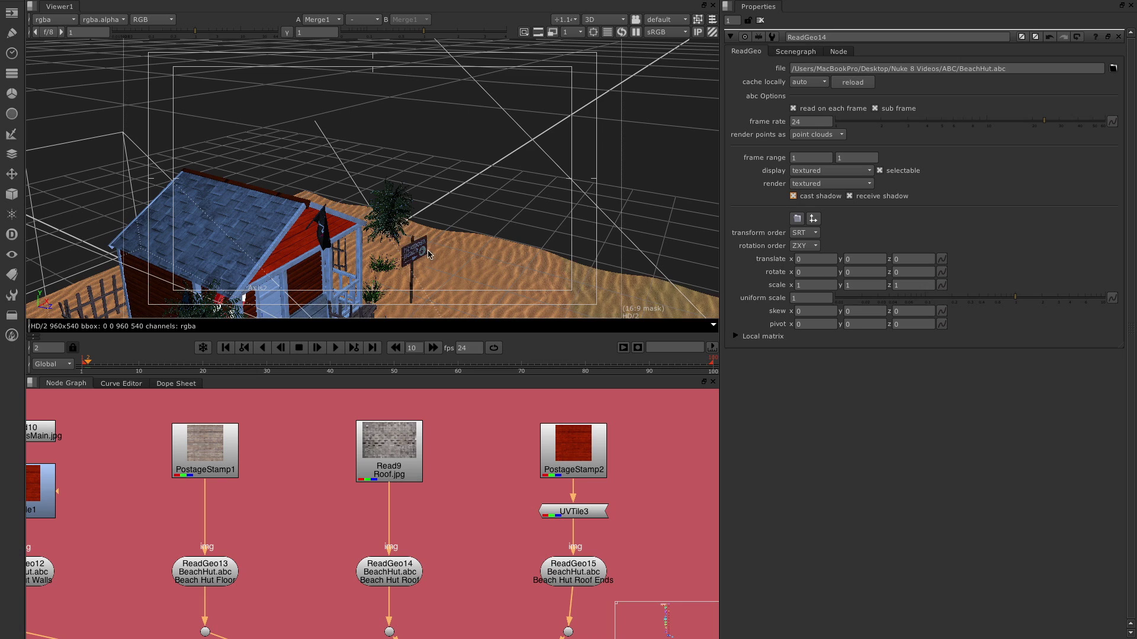
ctrl+drag(430, 254, 334, 207)
scroll(334, 208, up, 3)
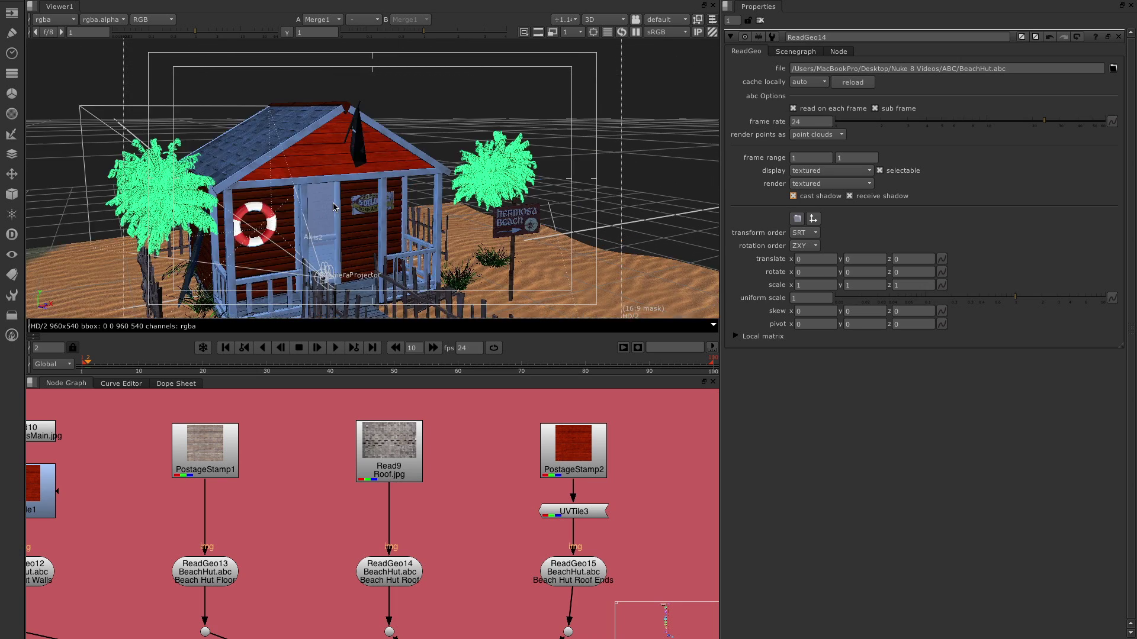
ctrl+drag(320, 210, 448, 196)
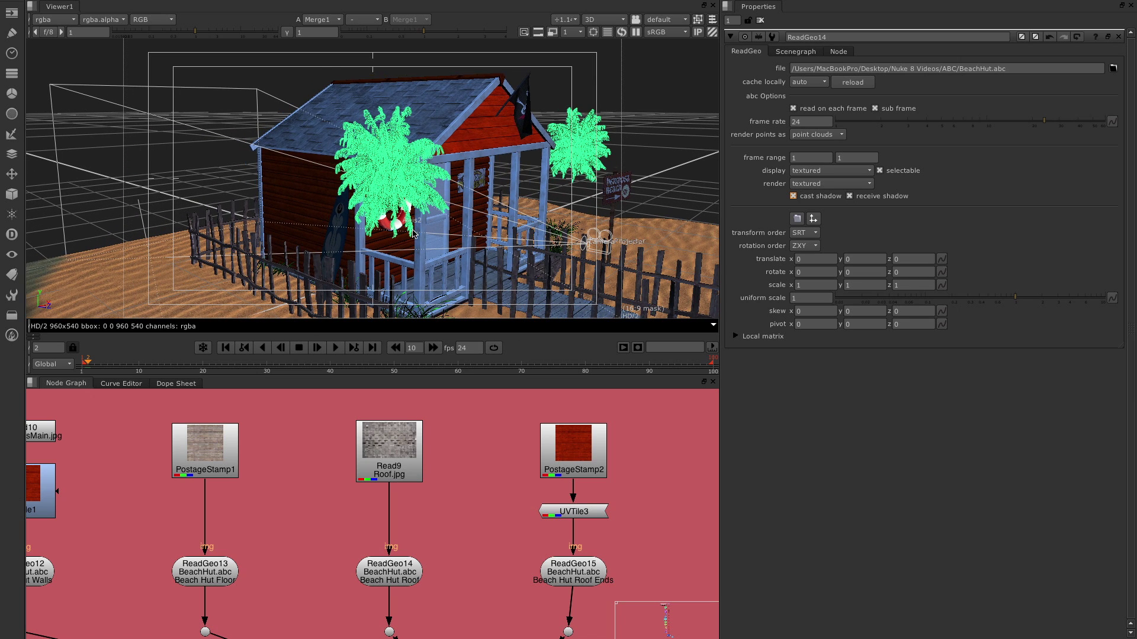
click(661, 22)
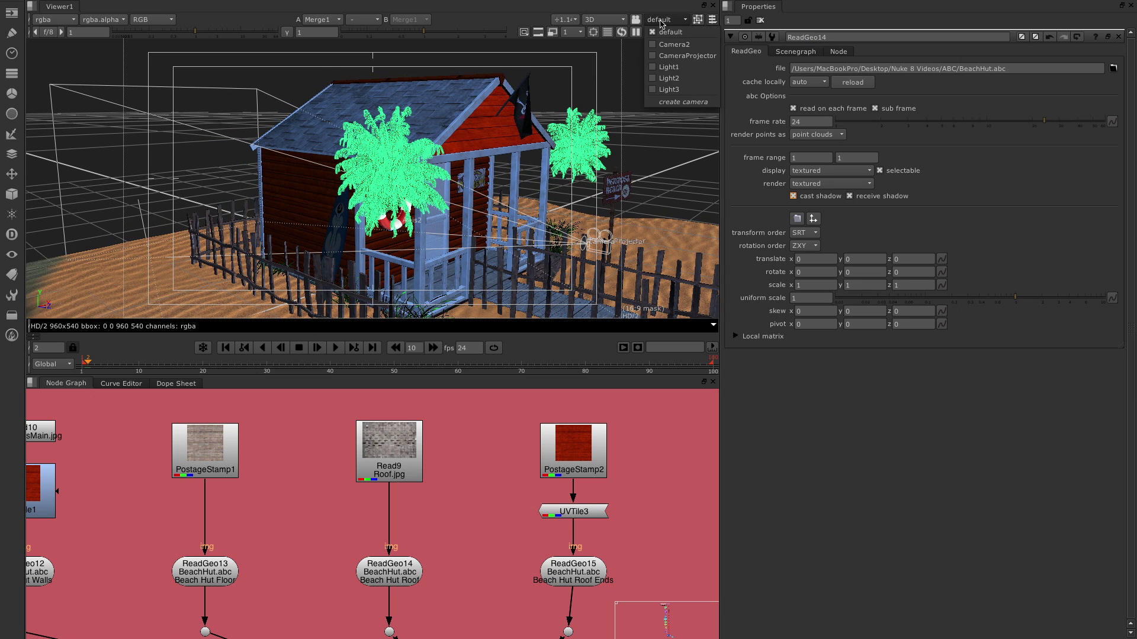
click(668, 103)
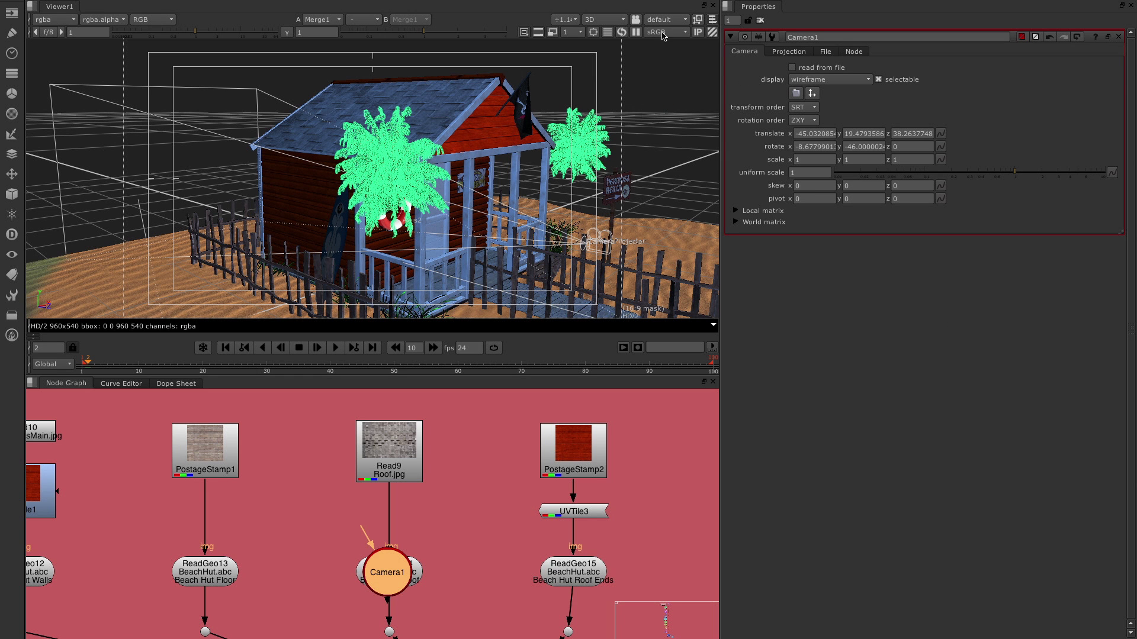
Step: Look through Camera1 in the 3D viewer and lock the view to the camera for interactive movement
click(661, 20)
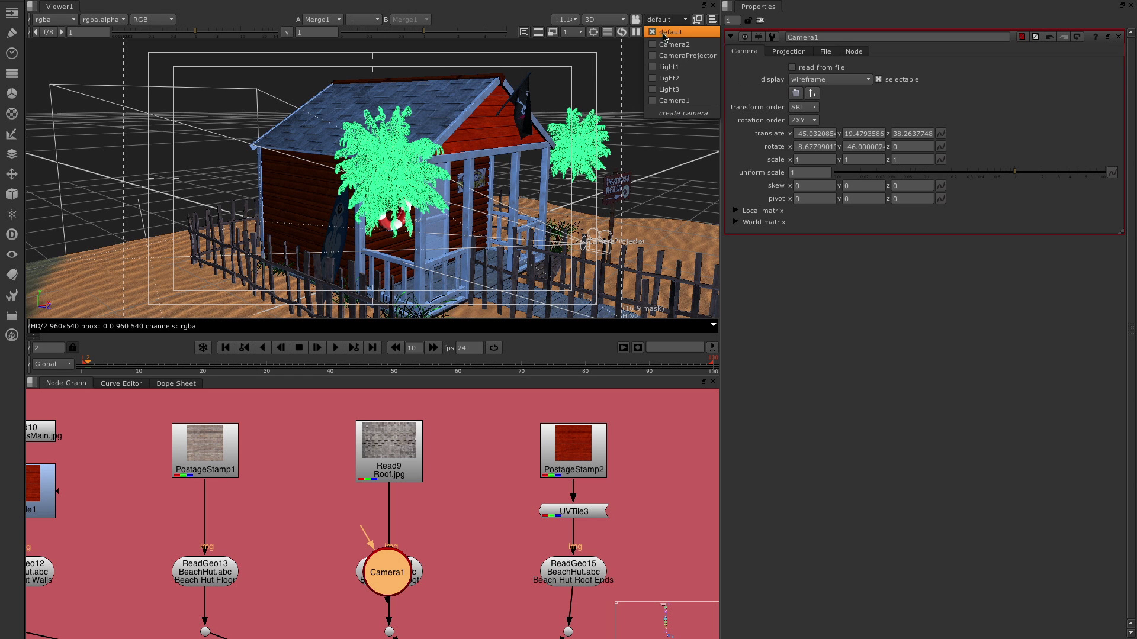
click(673, 102)
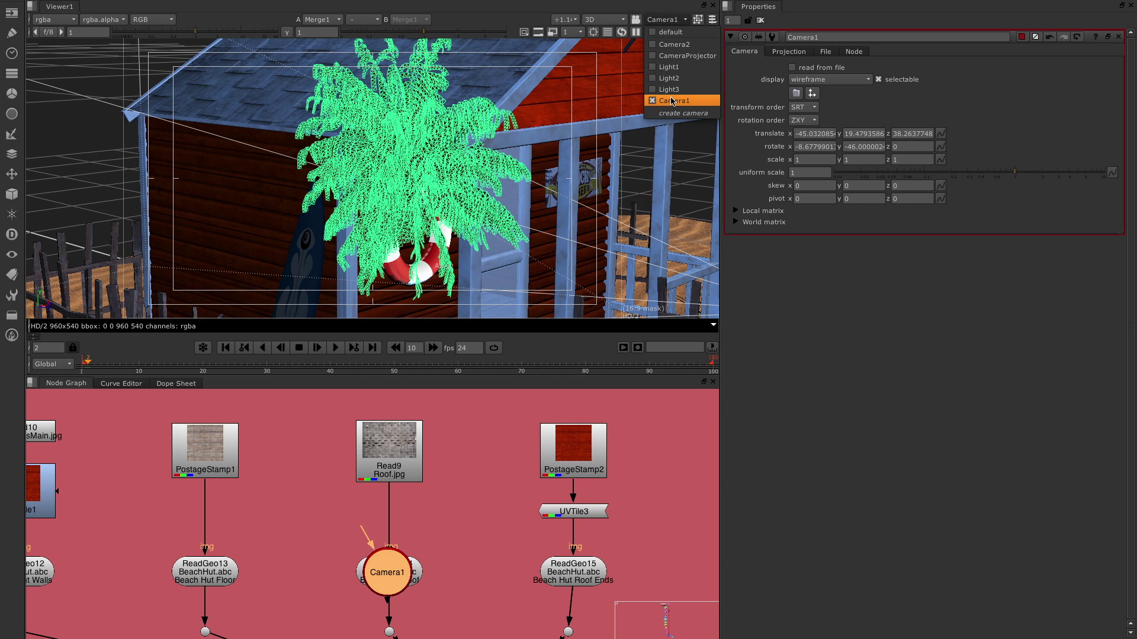
click(673, 101)
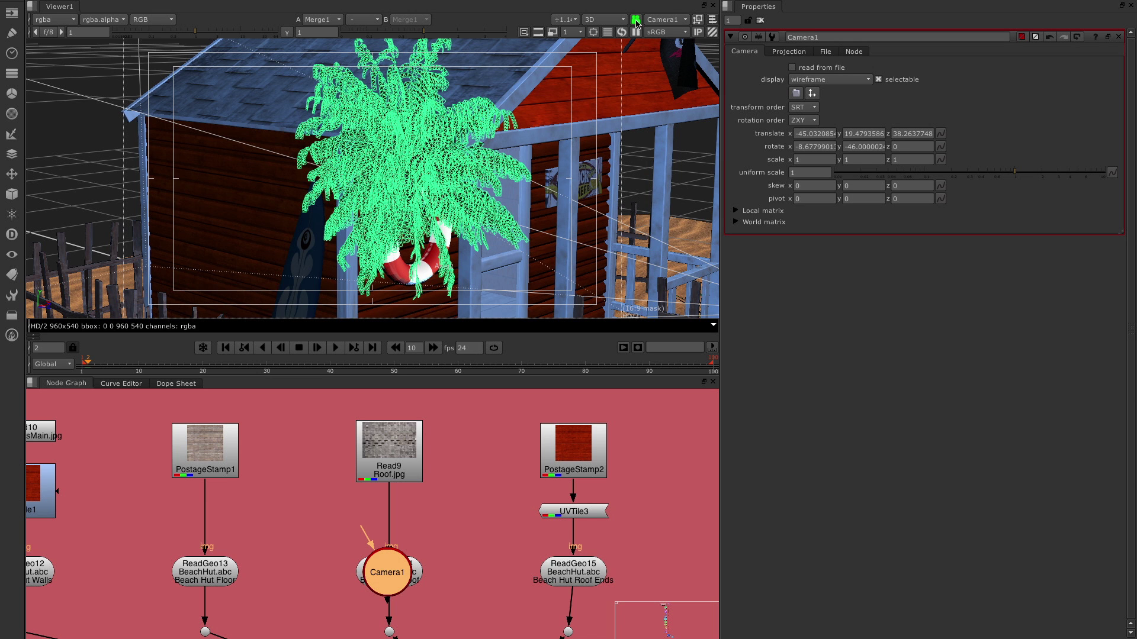
Step: Reframe Camera1 on the shack's corner at translate about -45.5, 21, 49.7 and rotate about -8.5, -37.6, and return the unlocked viewer to the default camera
scroll(416, 144, up, 3)
scroll(417, 144, down, 3)
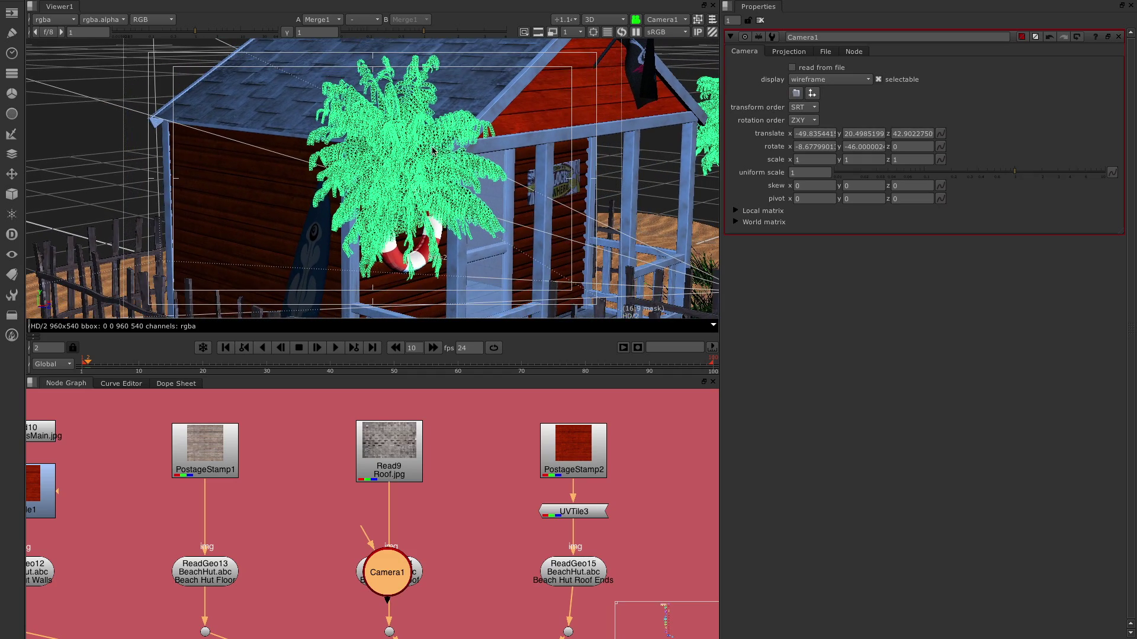
scroll(428, 151, up, 3)
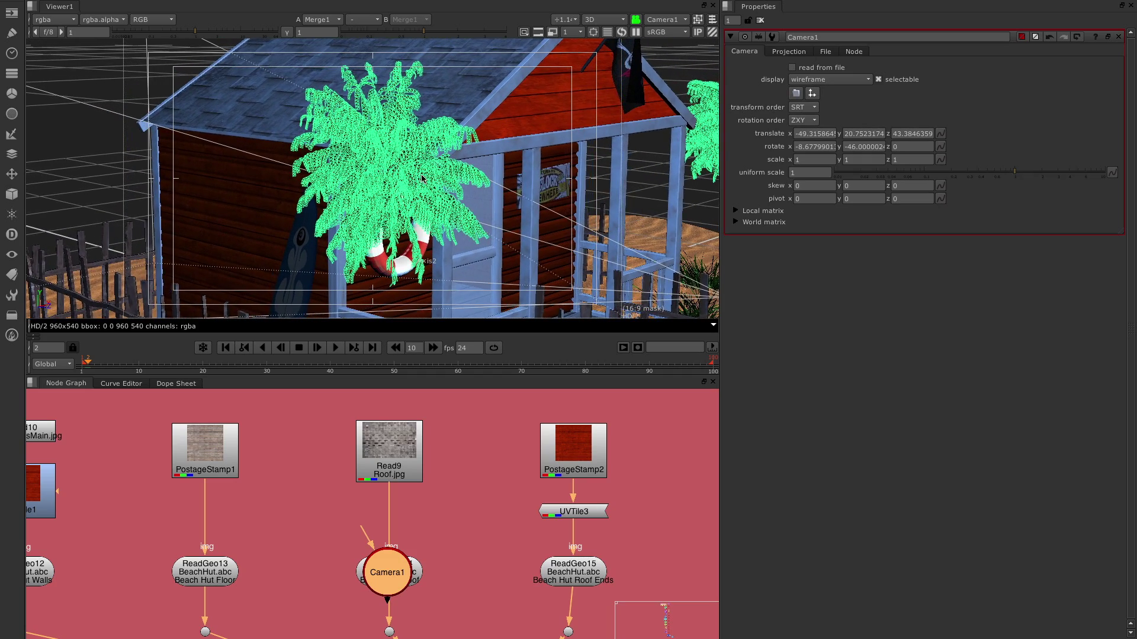
ctrl+drag(422, 177, 383, 167)
middle_drag(383, 167, 220, 175)
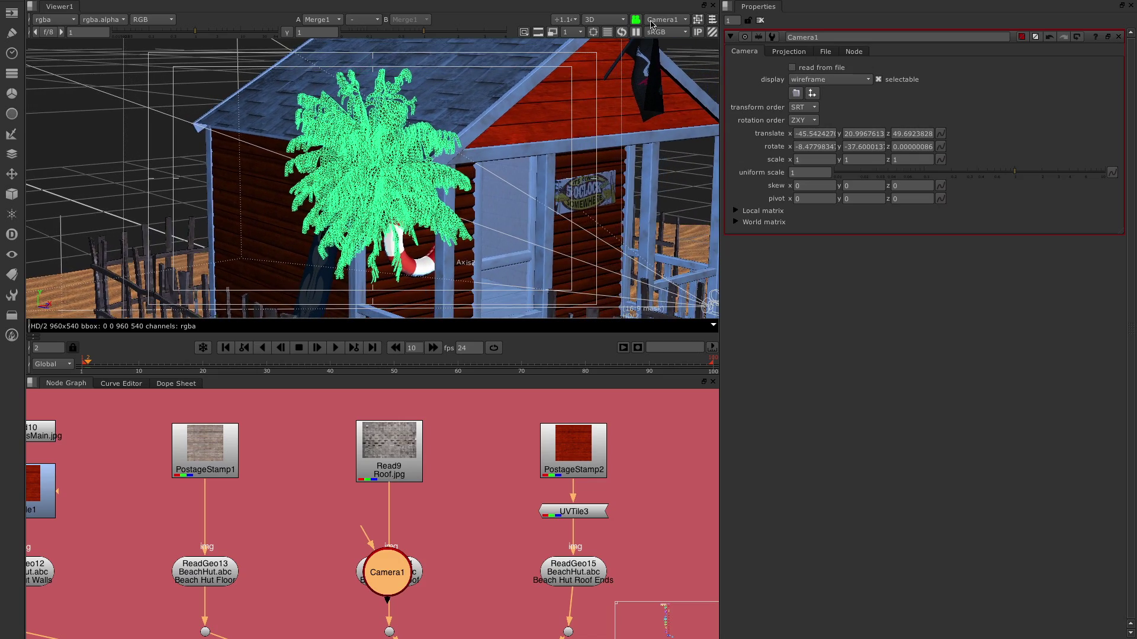
click(669, 19)
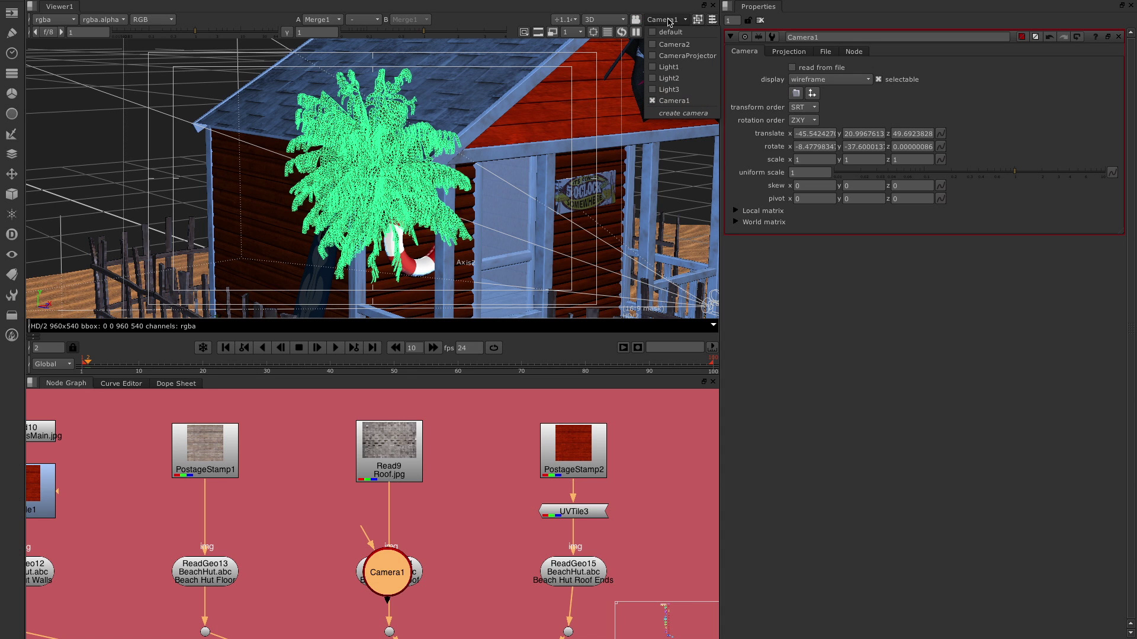
click(680, 34)
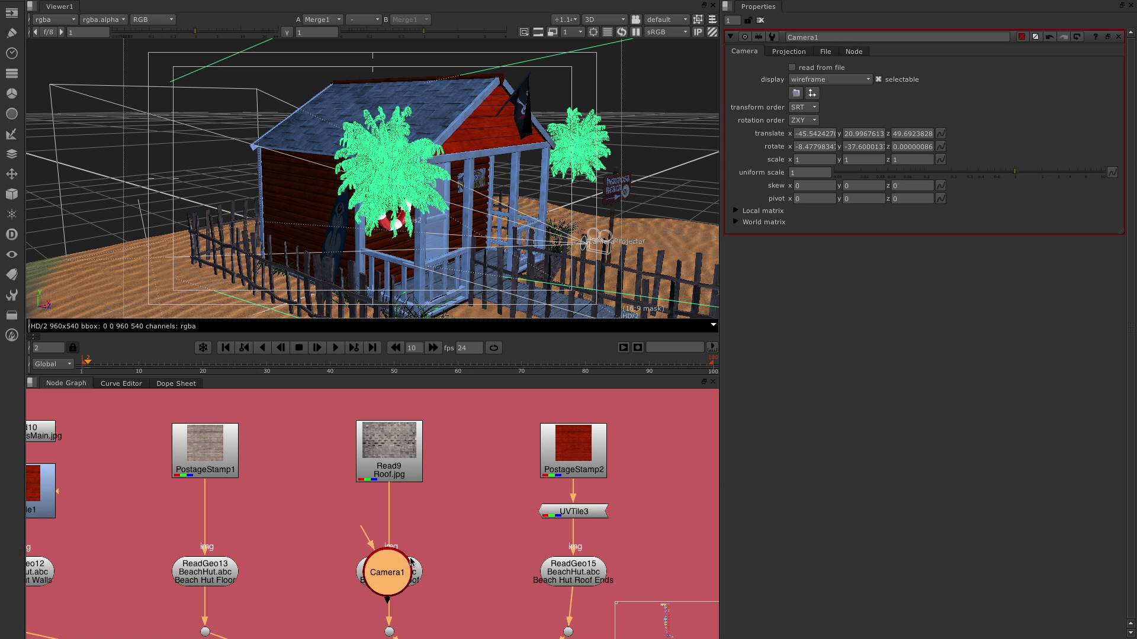
Step: Move the Camera1 node out of the Surf Shack backdrop to just beneath Camera2 by the ScanlineRender
drag(394, 568, 287, 563)
scroll(462, 464, up, 5)
scroll(463, 464, down, 5)
scroll(377, 545, up, 5)
scroll(376, 545, up, 5)
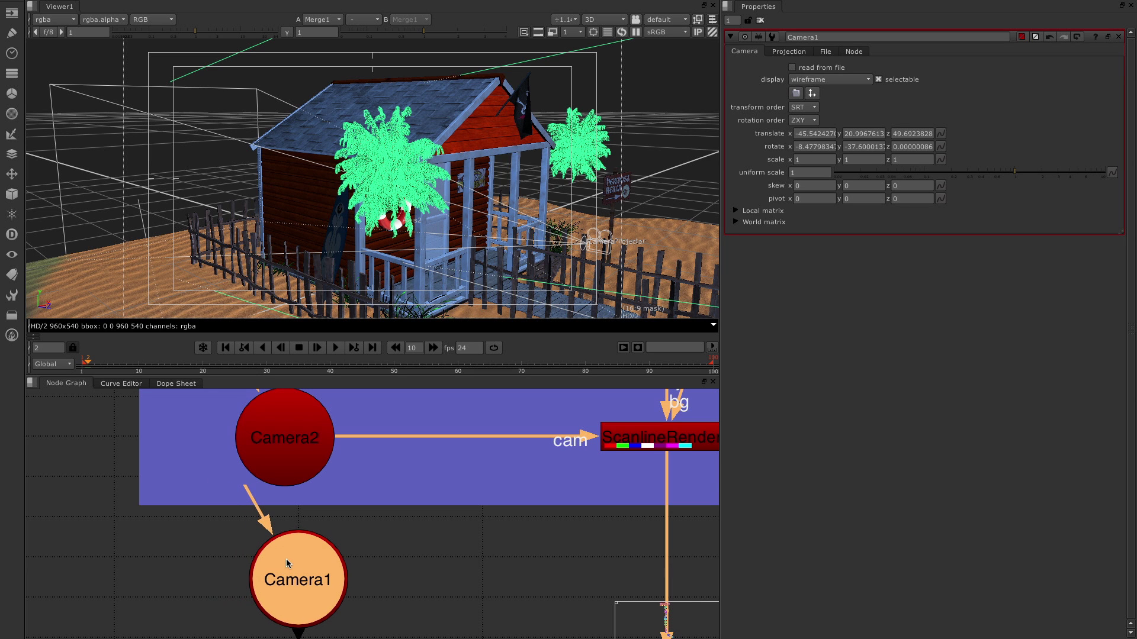
Step: Swap Camera1 with Camera2 on the ScanlineRender's camera input and show the 2D render from Camera1
key(ctrl)
drag(304, 565, 300, 438)
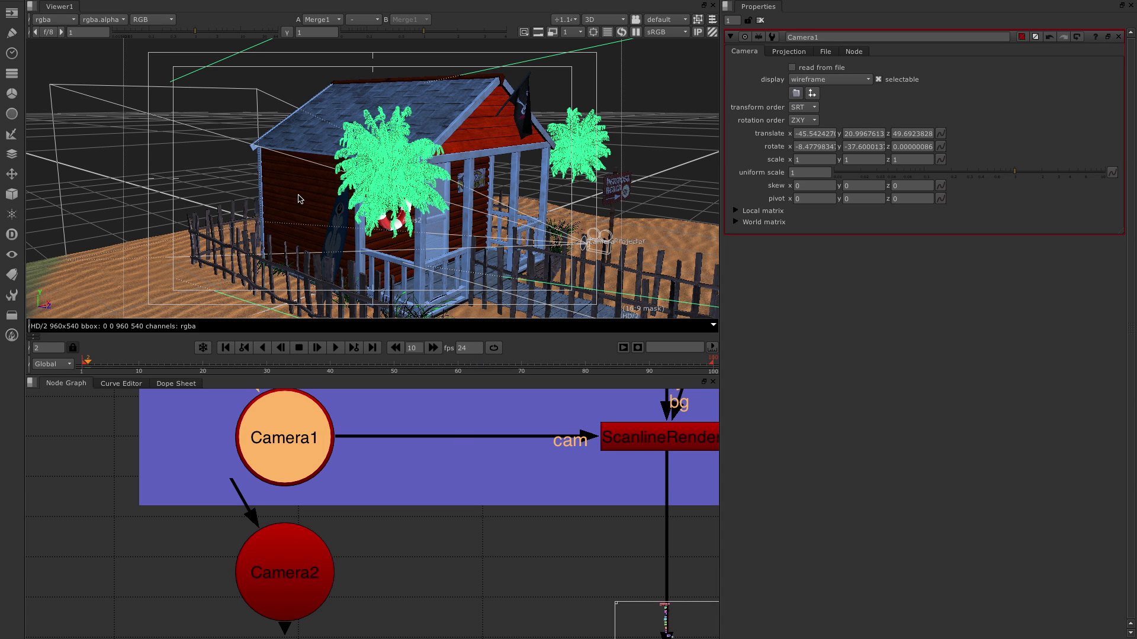
click(299, 200)
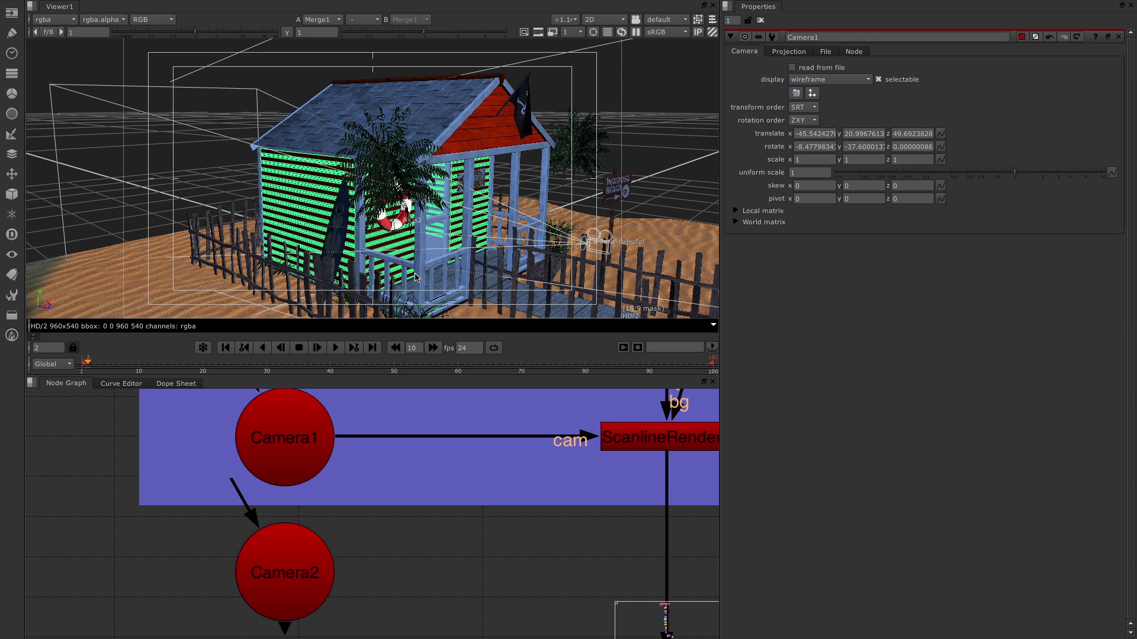
key(Tab)
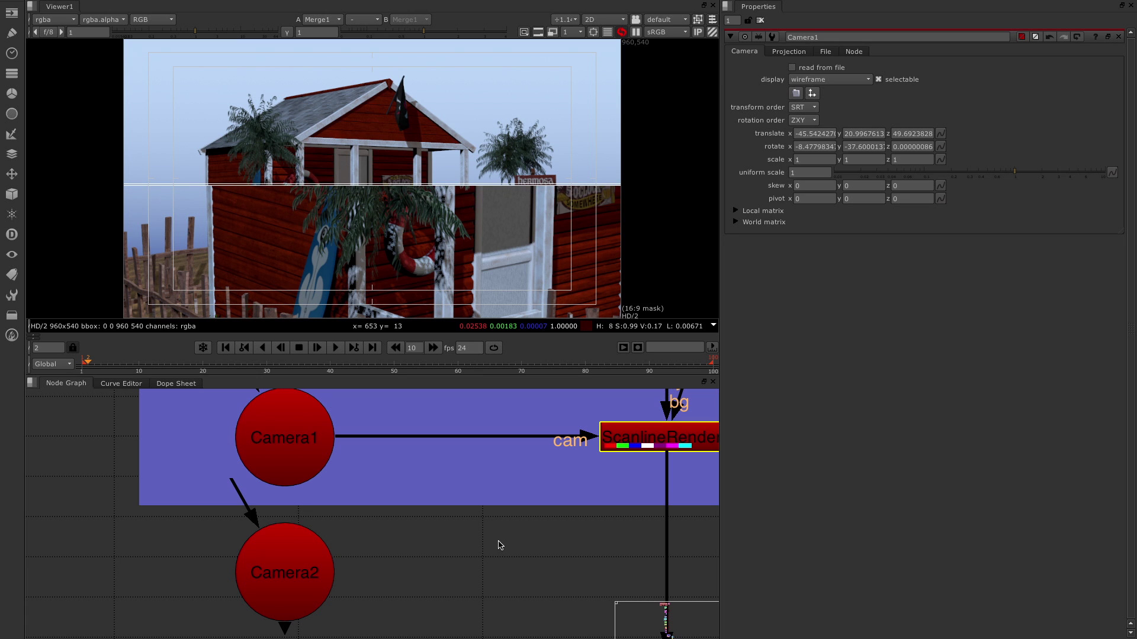
Step: Find the Palm Trees backdrop among the bookmarked nodes and jump the node graph to it
key(j)
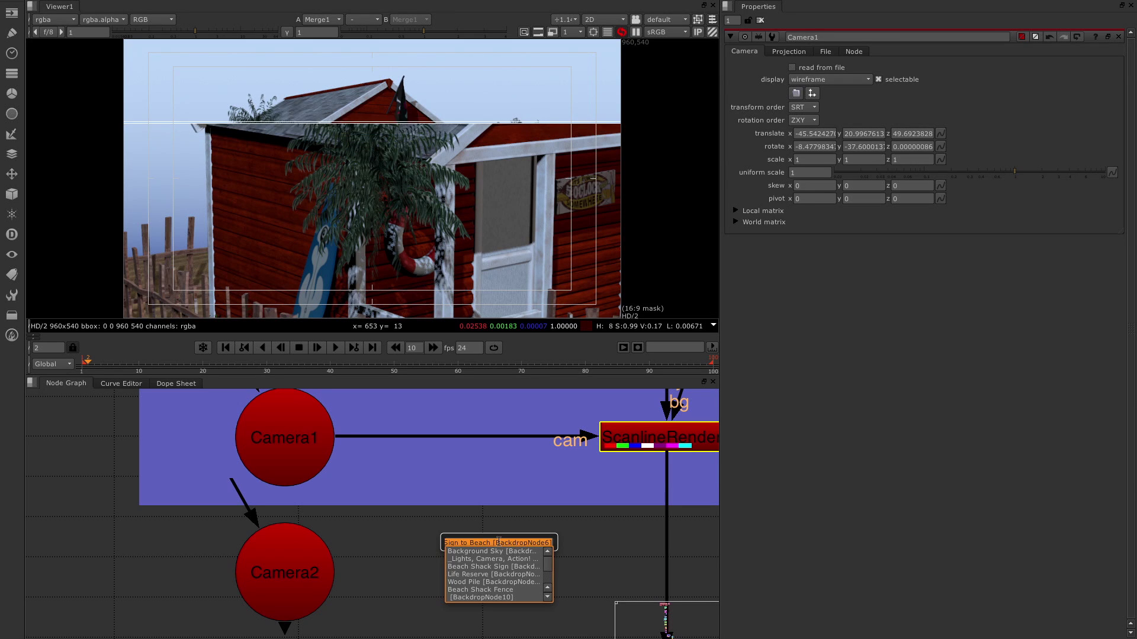
key(BackSpace)
text(pal)
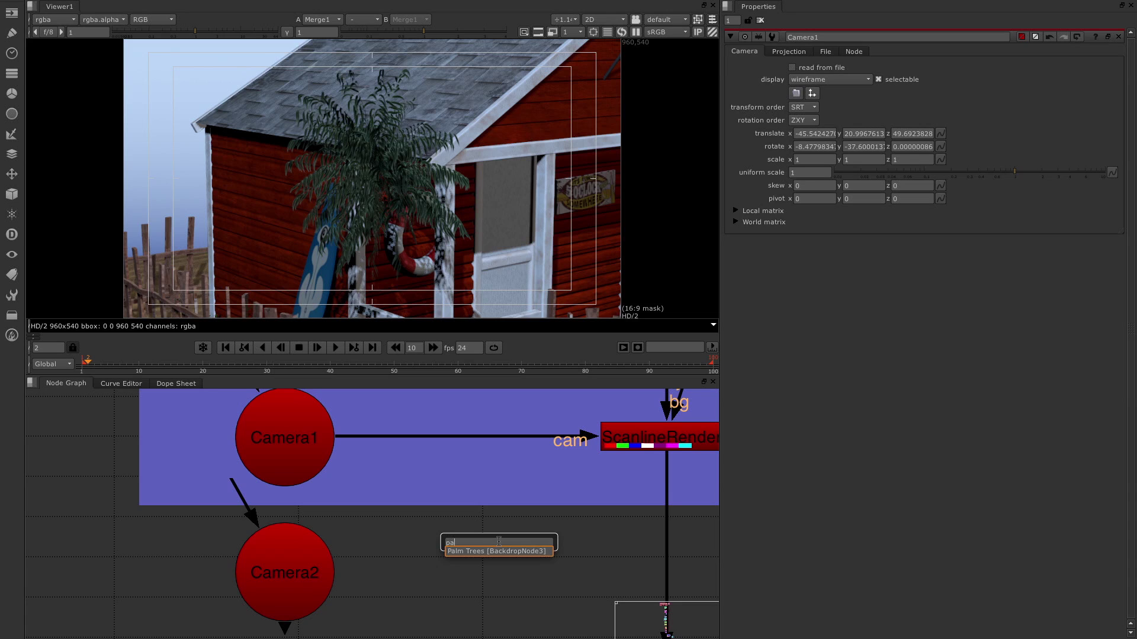
key(Down)
key(Return)
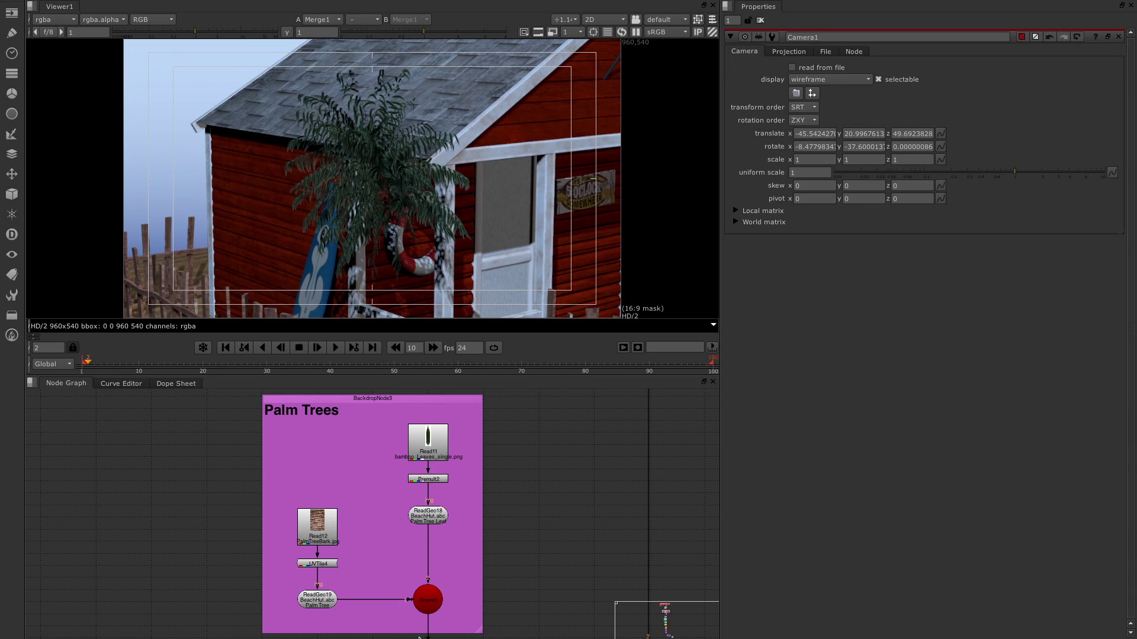
Step: Open the node settings of the PalmTreeBark.jpg Read node and try its bookmark option
double_click(314, 522)
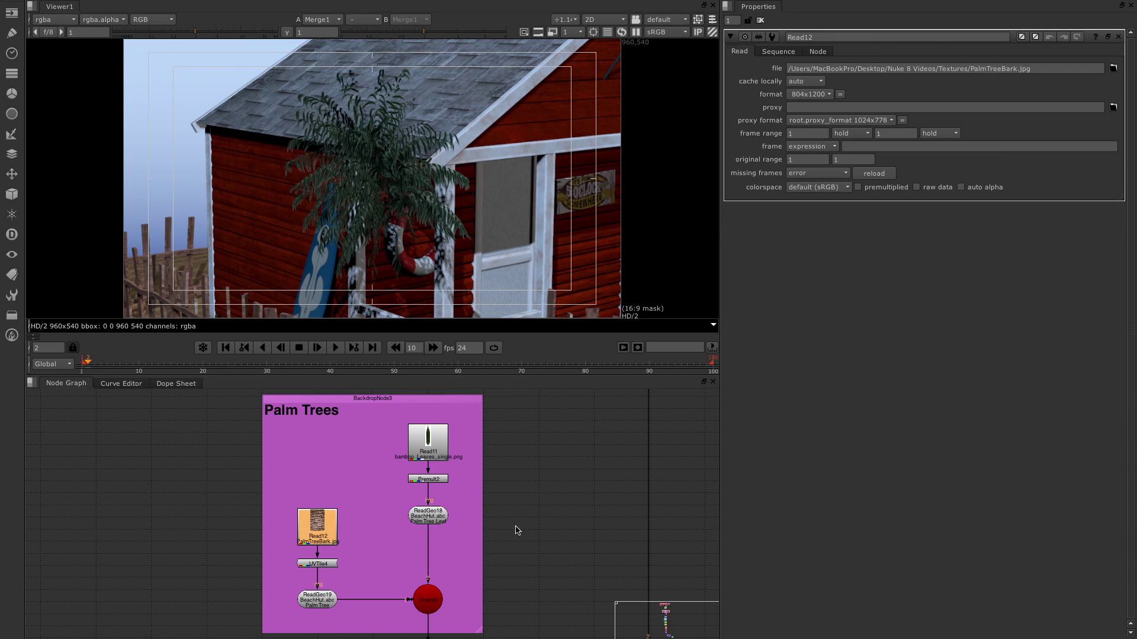
click(818, 52)
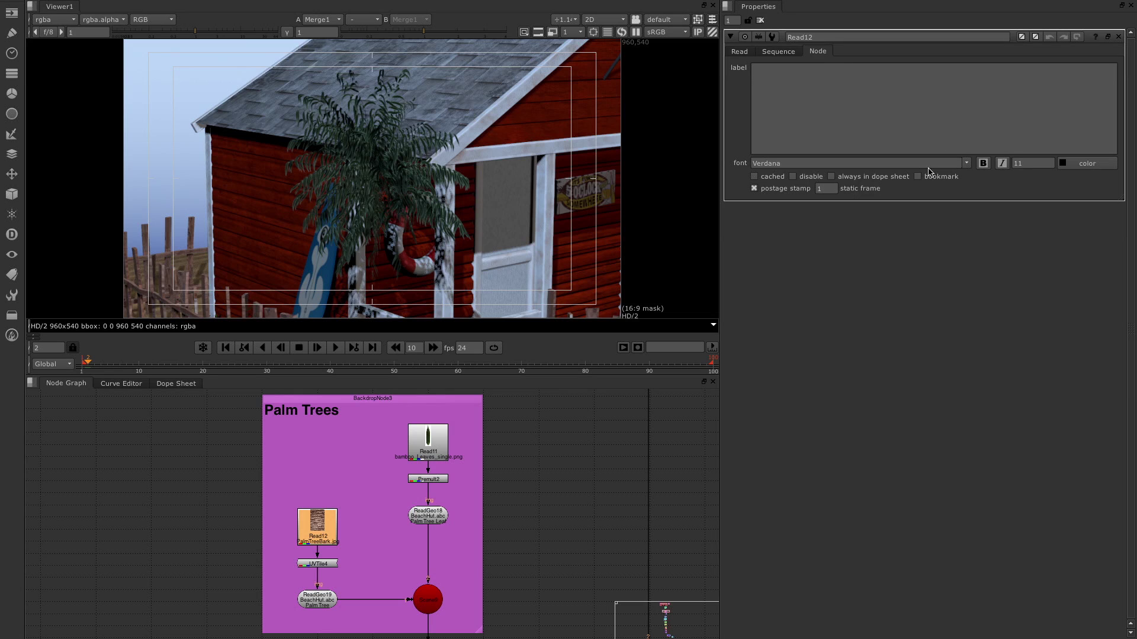
click(944, 181)
click(938, 178)
Step: Open the Palm Trees backdrop's properties and switch its bookmark option off and on again
click(352, 401)
click(773, 113)
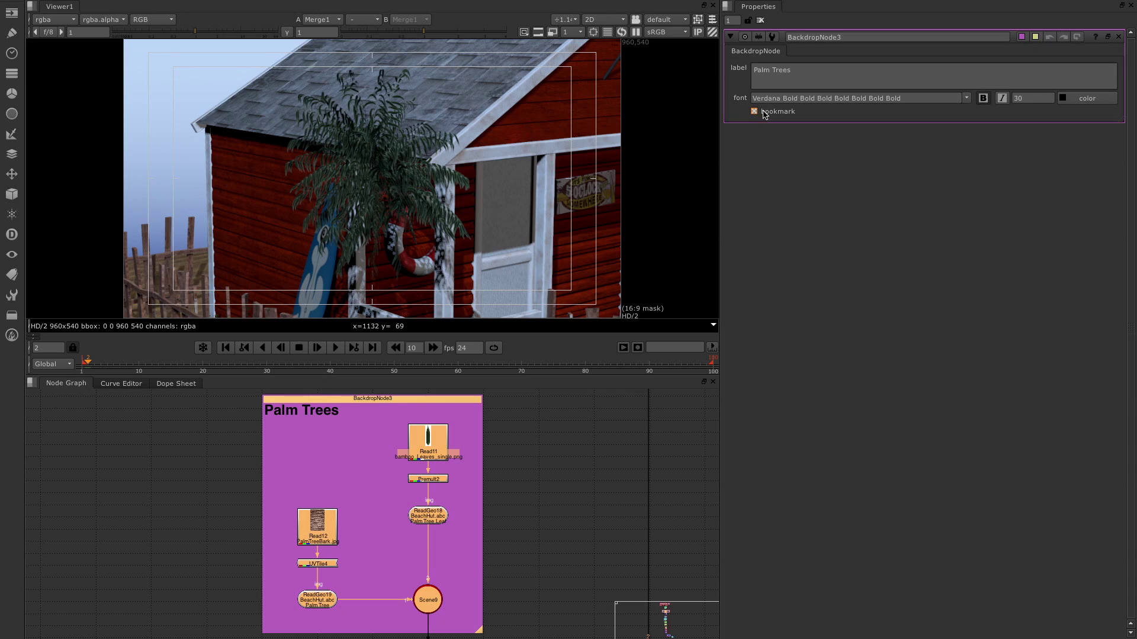
click(773, 113)
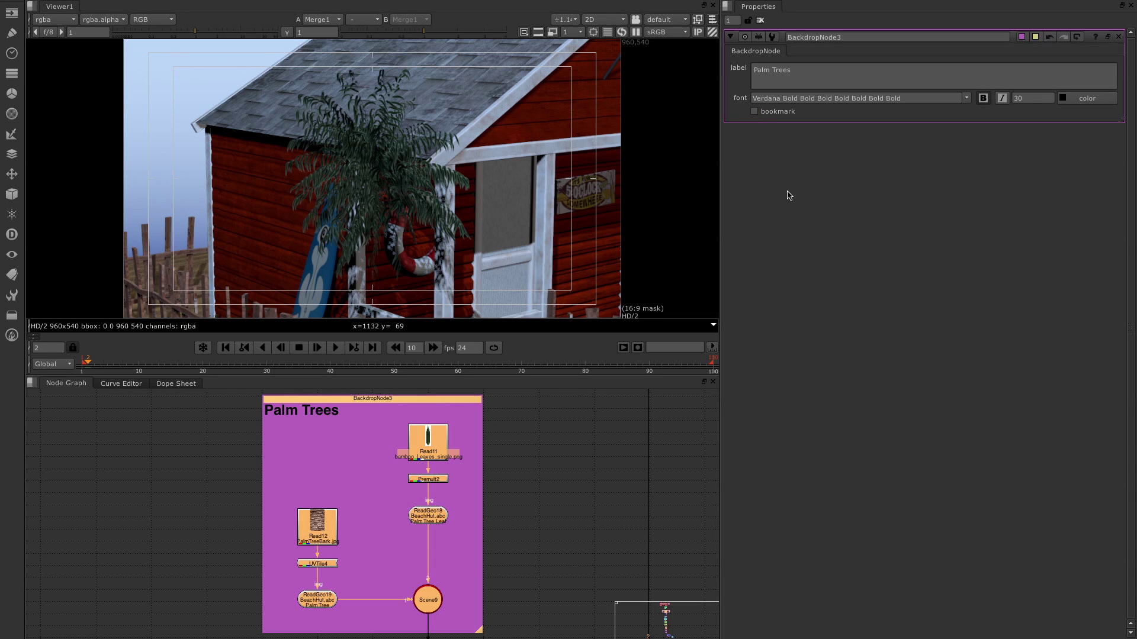
click(770, 113)
Step: Disconnect the img inputs of the Palm Tree Leaf and Palm Tree ReadGeo nodes
click(578, 432)
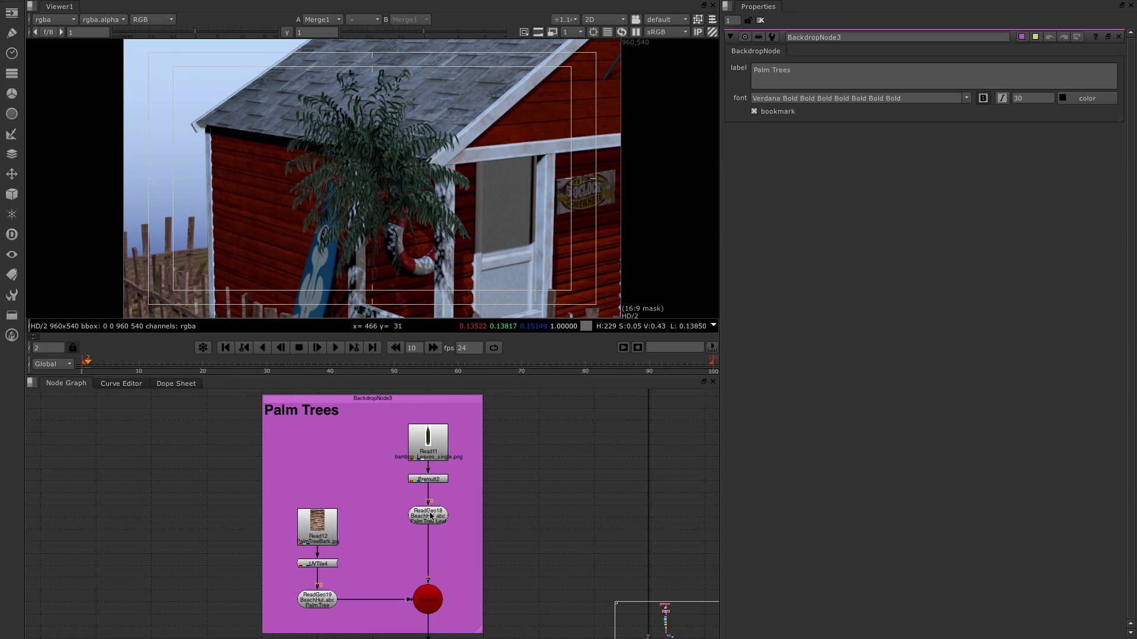
drag(428, 503, 389, 496)
key(ctrl+z)
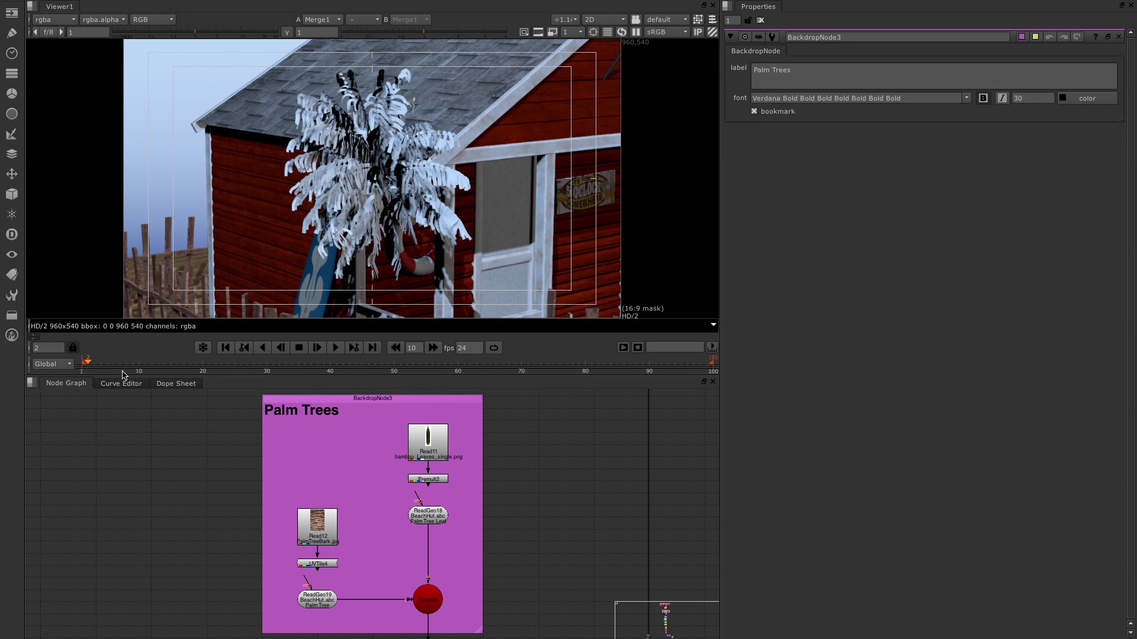
Step: Add a Wireframe shader node and wire it in line between Premult2 and the Palm Tree Leaf ReadGeo node
click(11, 193)
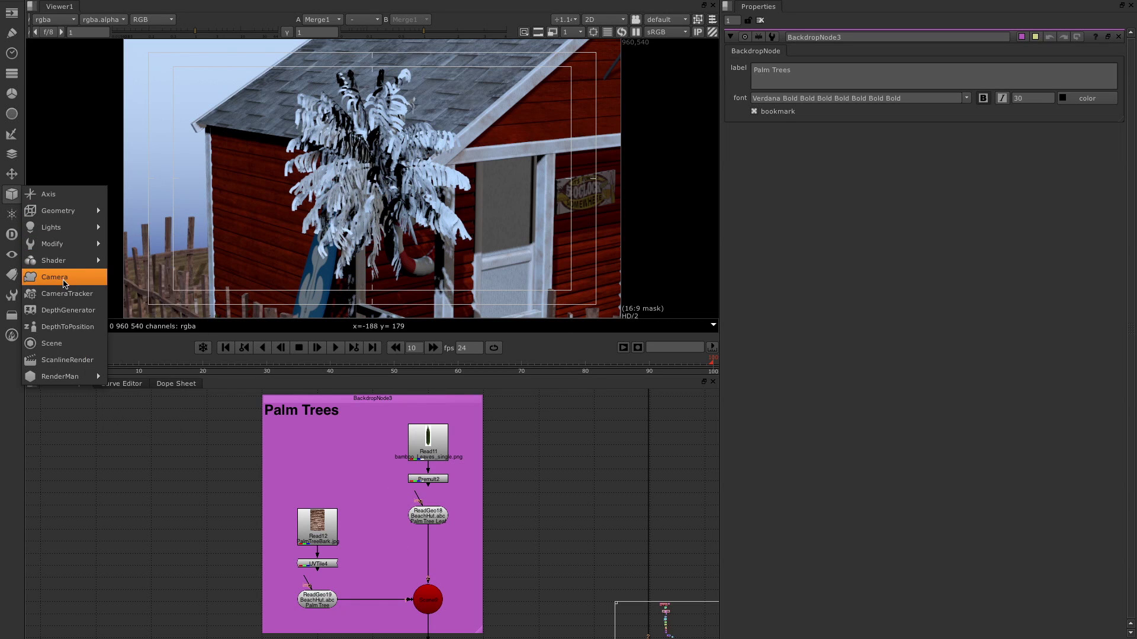
mouse_move(63, 258)
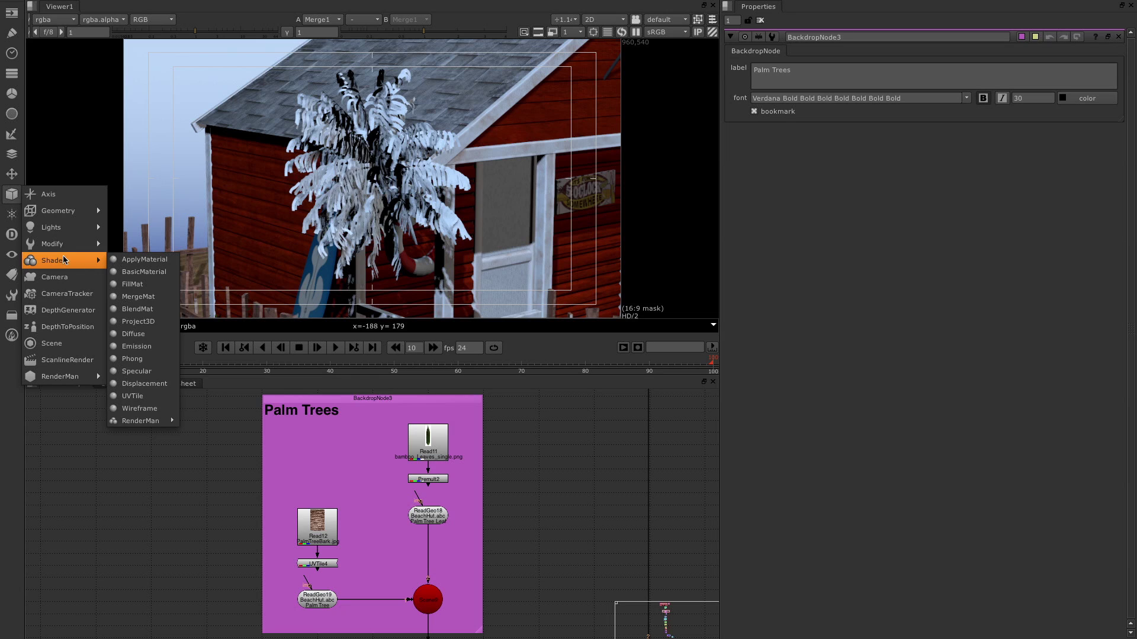
click(148, 410)
drag(321, 585, 382, 566)
scroll(382, 565, up, 3)
scroll(382, 566, up, 1)
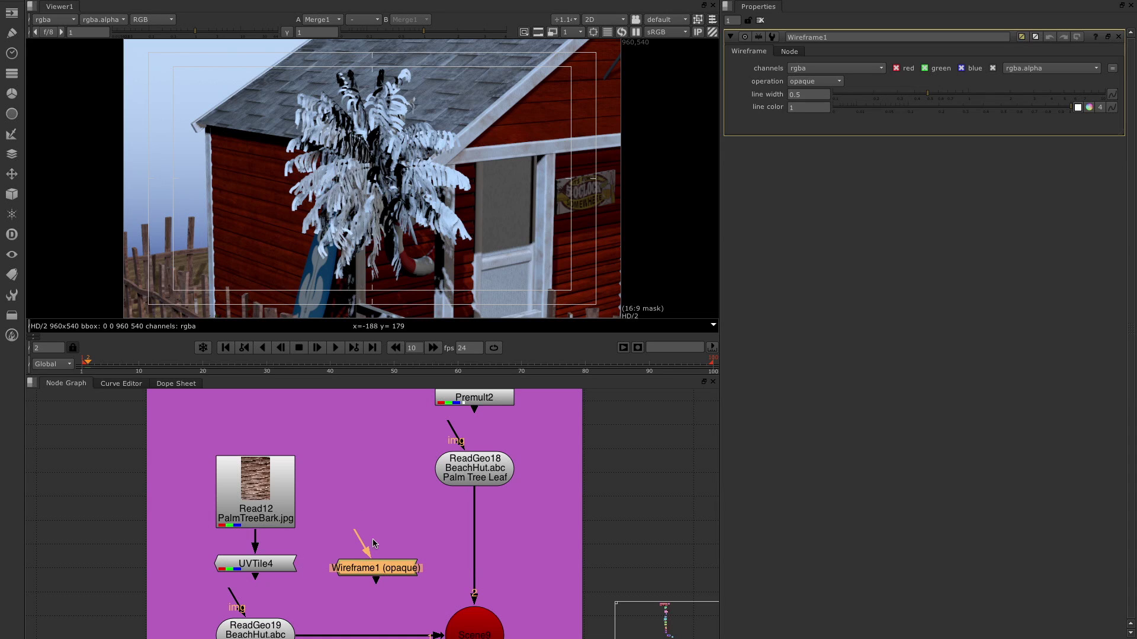
drag(369, 567, 371, 526)
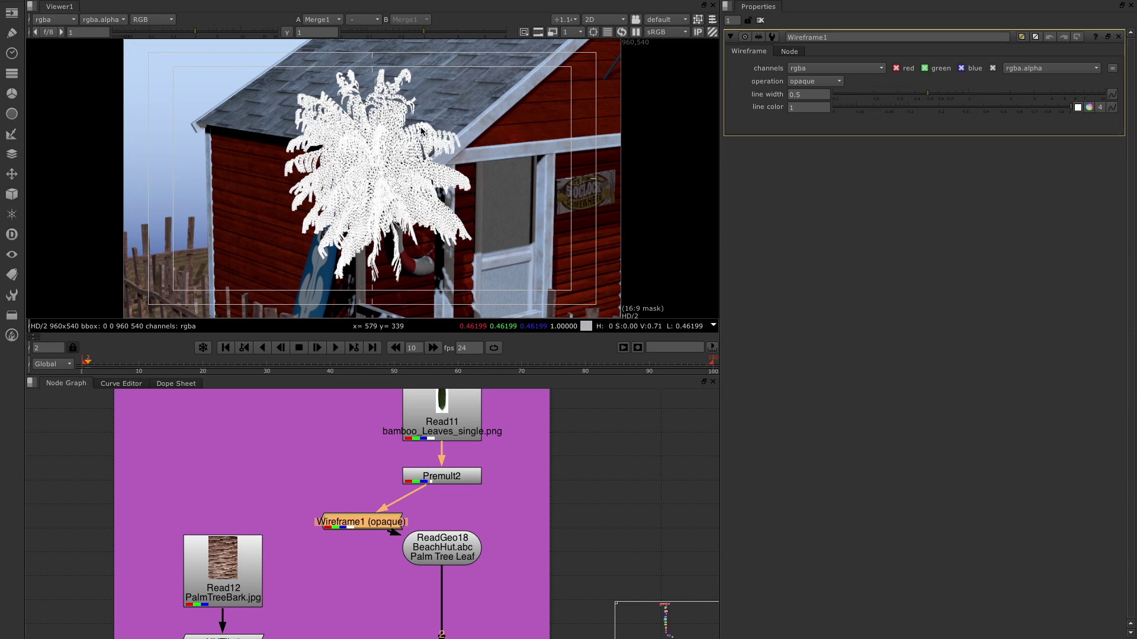
drag(363, 526, 445, 511)
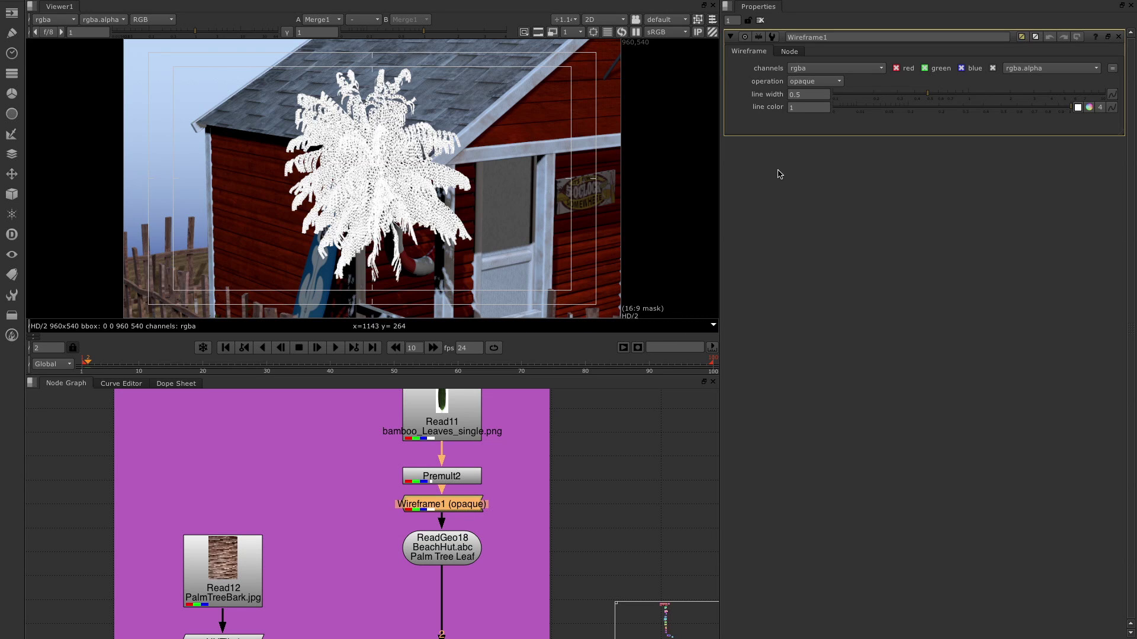
Step: Switch the viewer to 3D, look through Camera1 and lock the view to it
key(Tab)
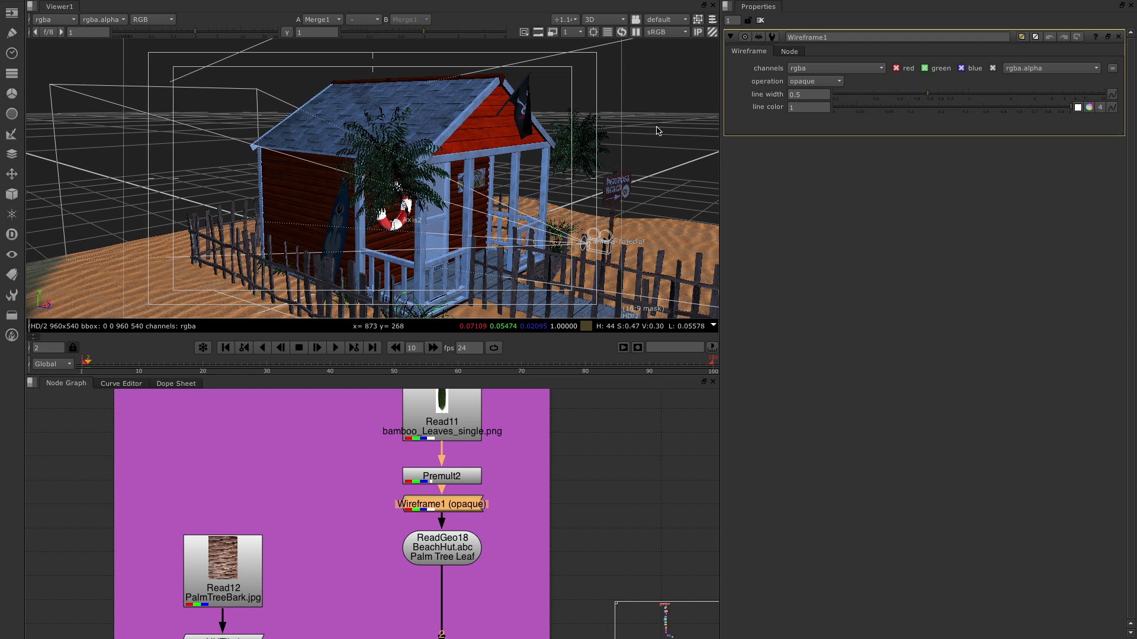
click(667, 22)
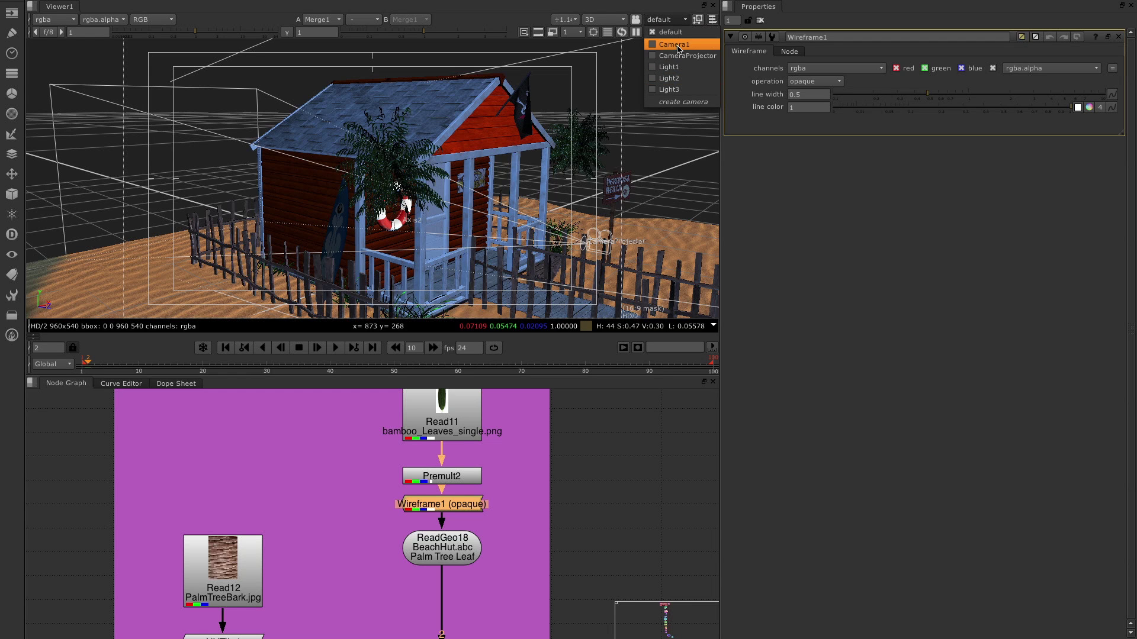
click(666, 45)
click(636, 19)
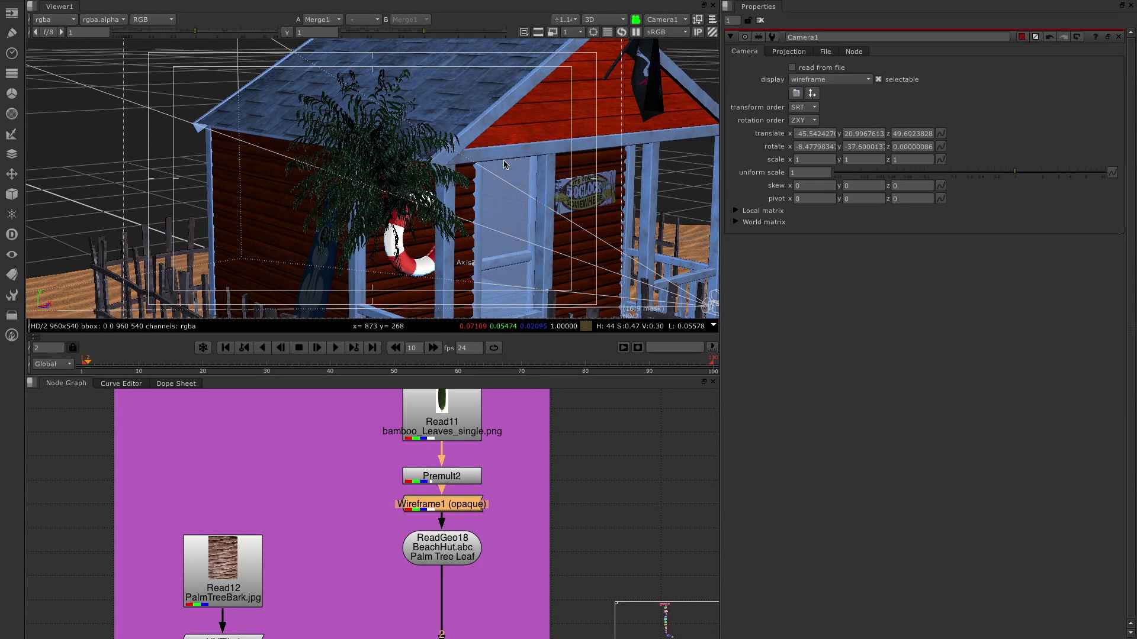
Step: Move Camera1 close to the palm leaves at translate about -26, 16.2, 24.3, unlock it and show the 2D render
scroll(401, 162, up, 5)
scroll(402, 161, up, 5)
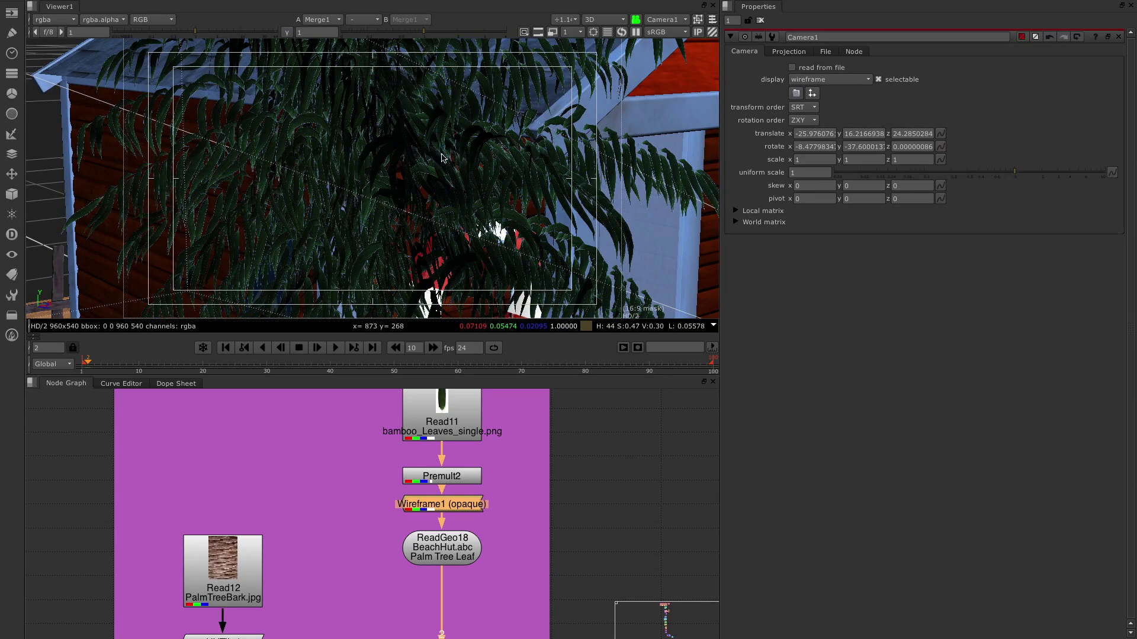
click(635, 20)
click(476, 134)
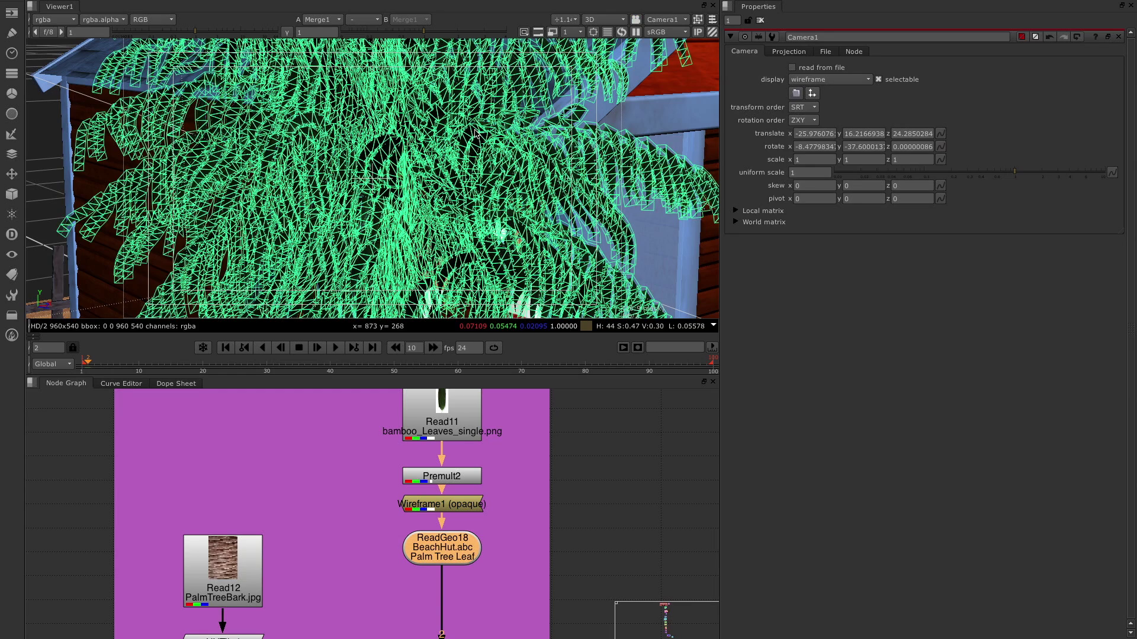
key(Tab)
click(685, 419)
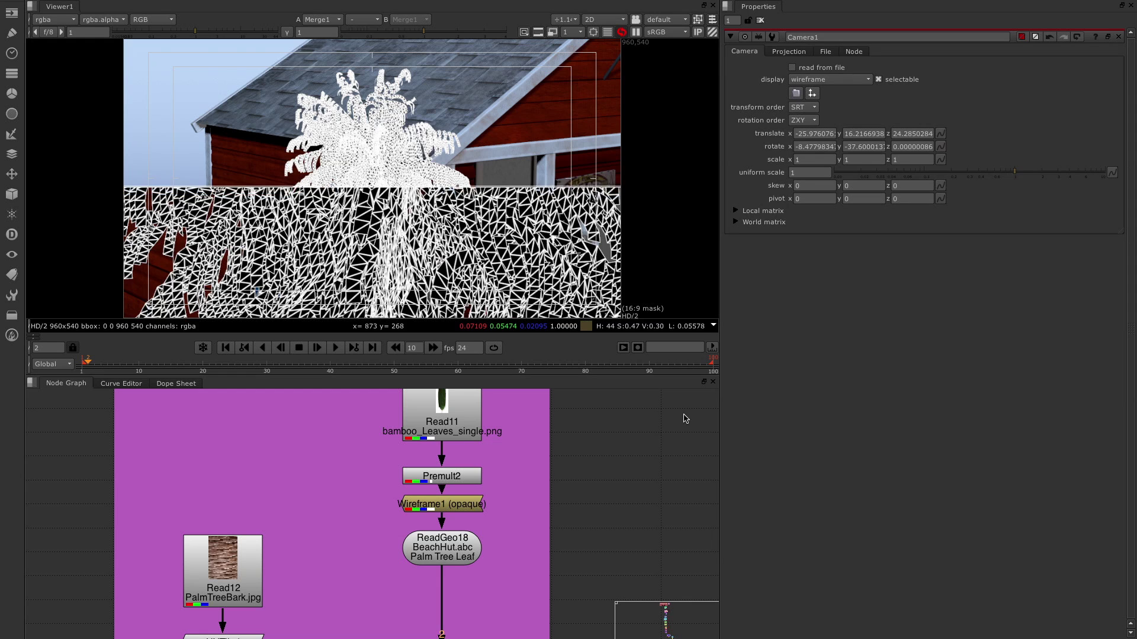
Step: Open the Wireframe1 node's properties and set its operation to see through
click(435, 506)
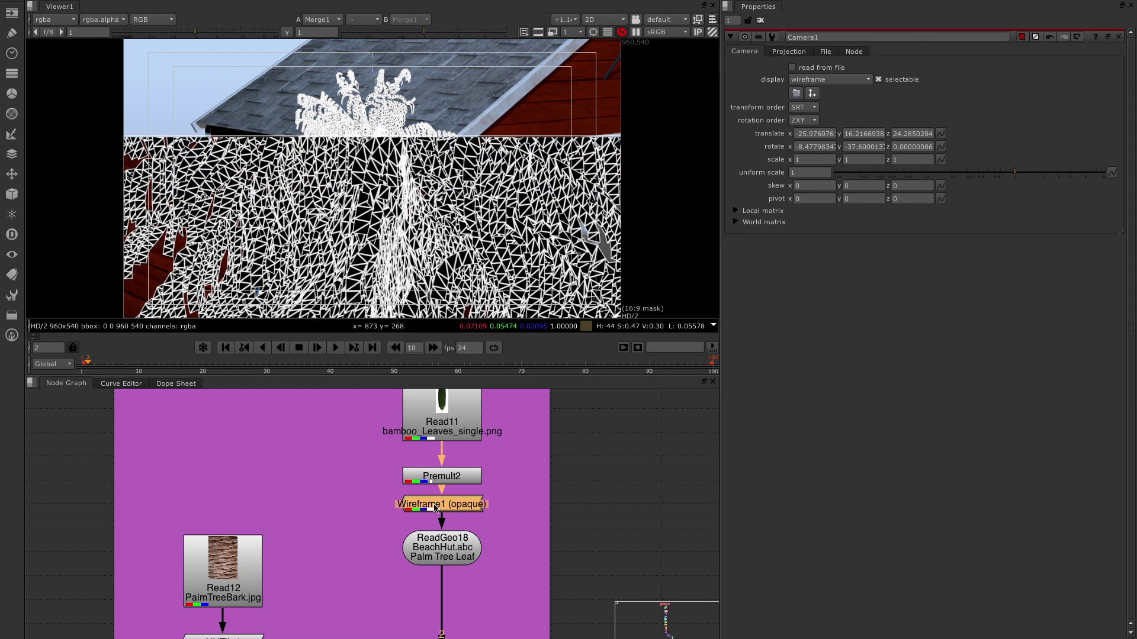
double_click(435, 506)
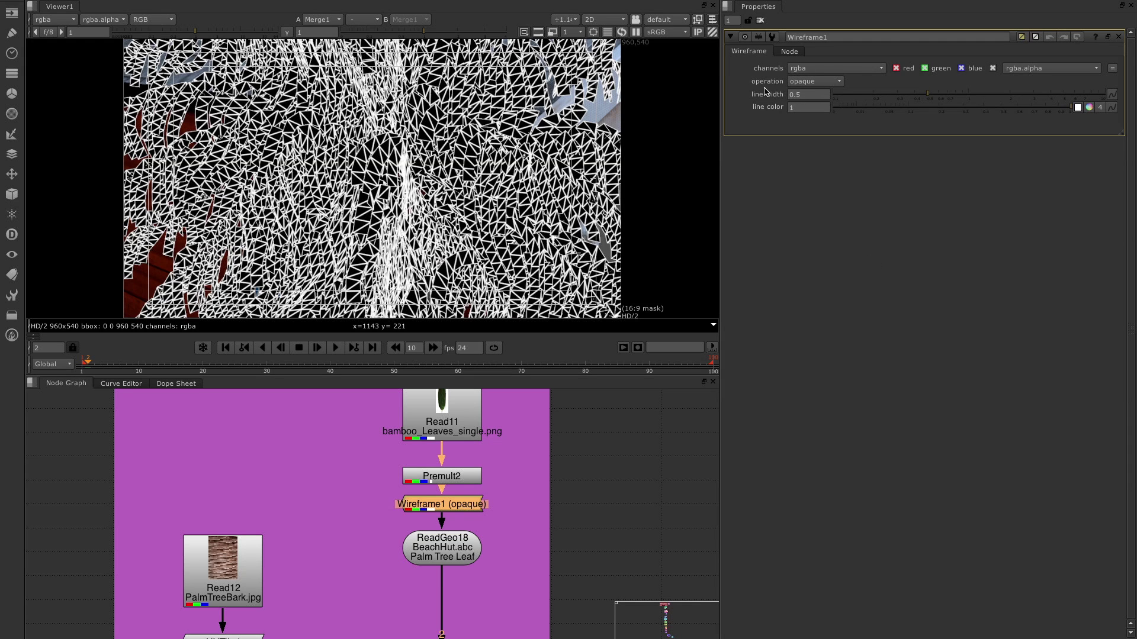
click(818, 85)
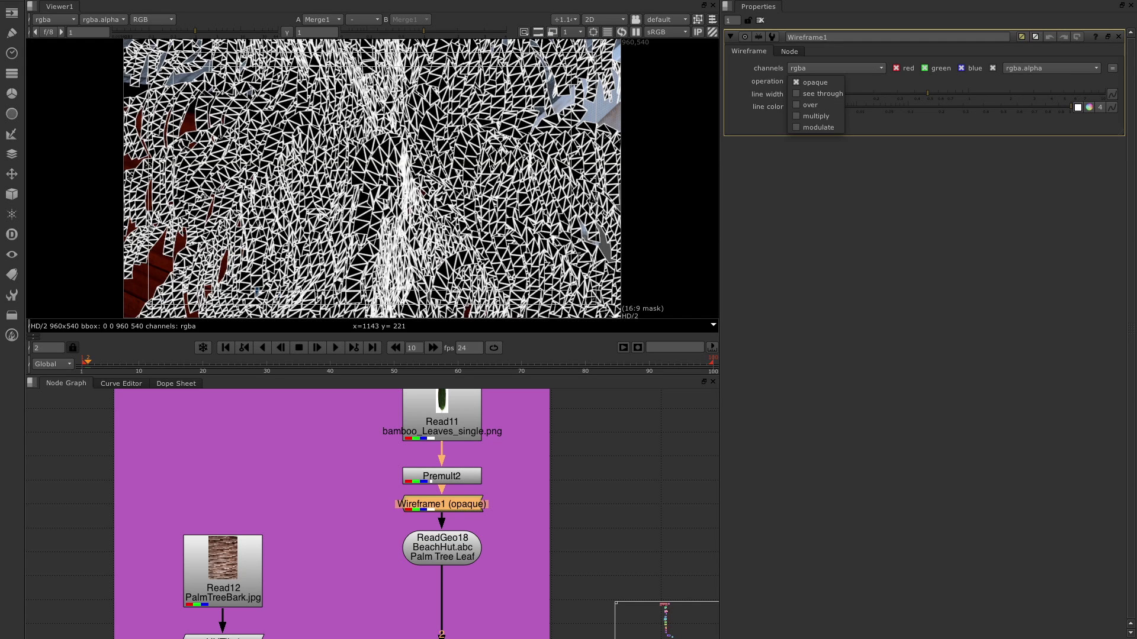
click(805, 93)
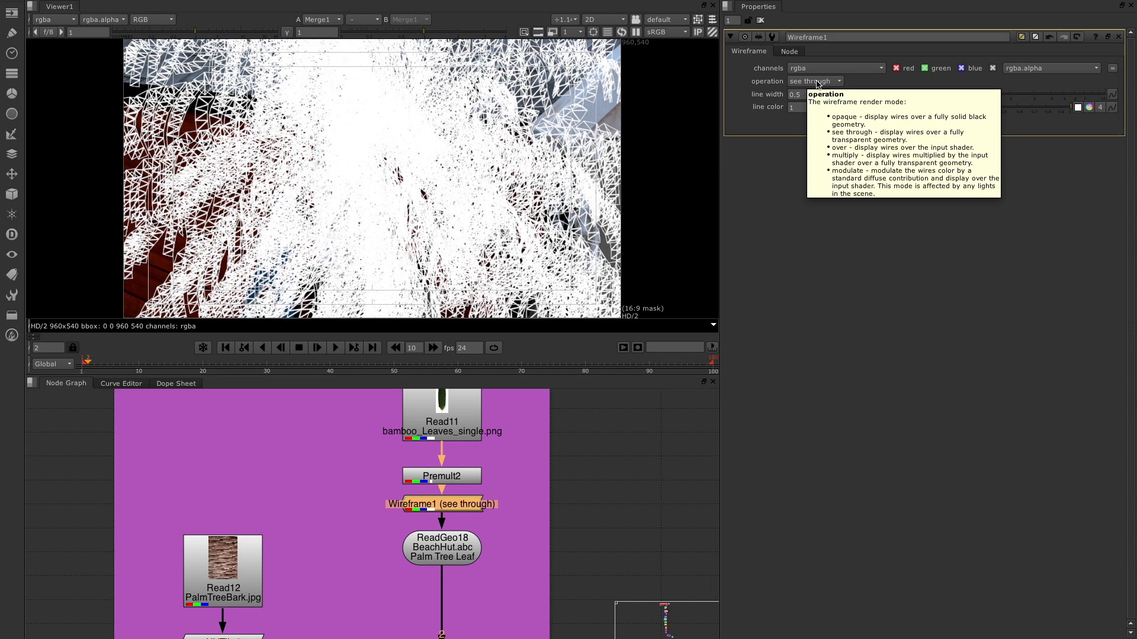
Step: Try the over, multiply and modulate operations in turn on the Wireframe1 node
click(817, 83)
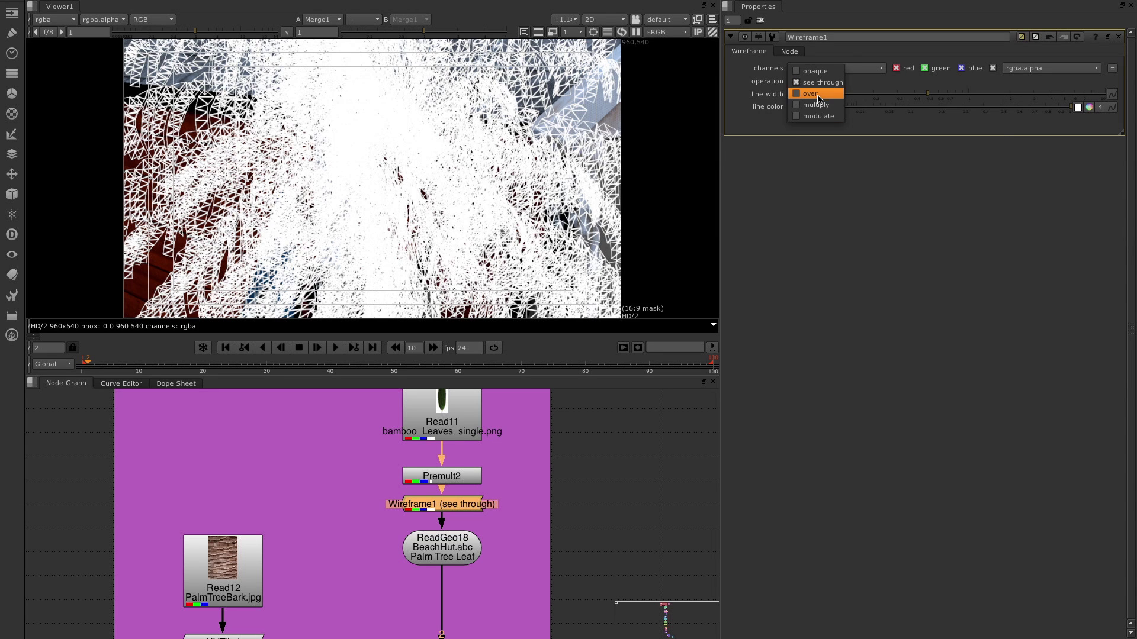
click(818, 95)
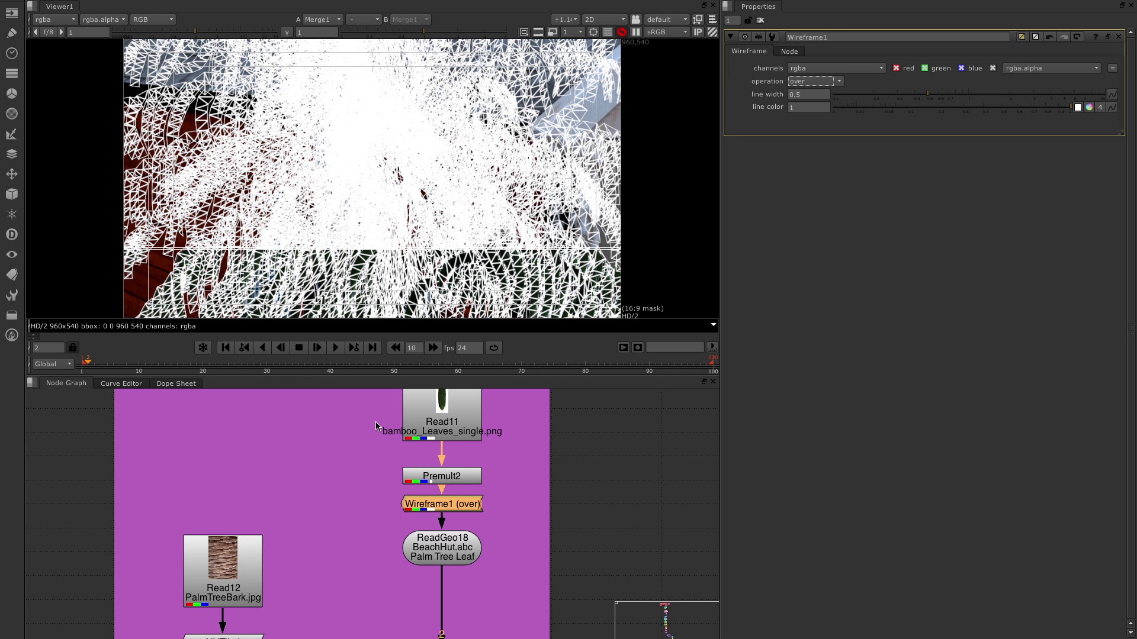
click(814, 81)
click(824, 95)
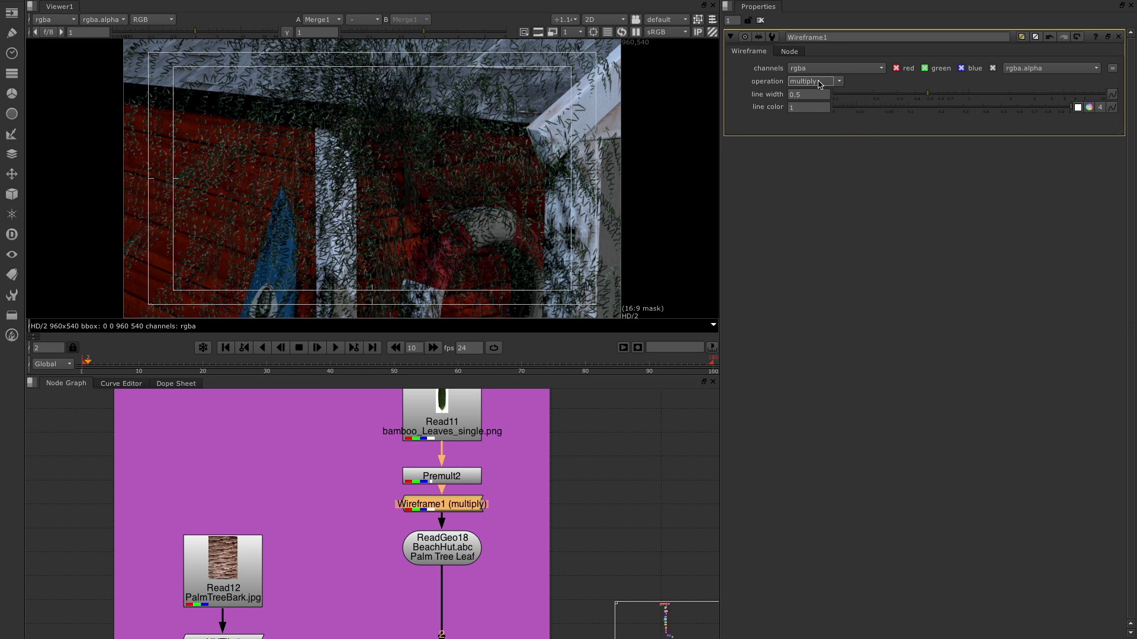
click(819, 84)
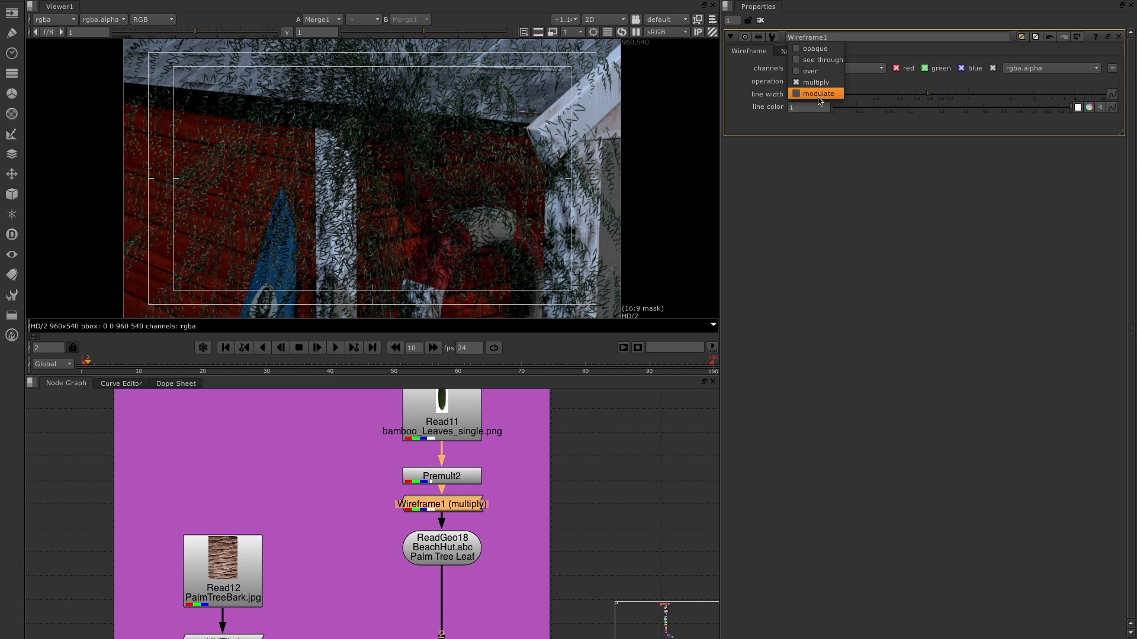
click(820, 95)
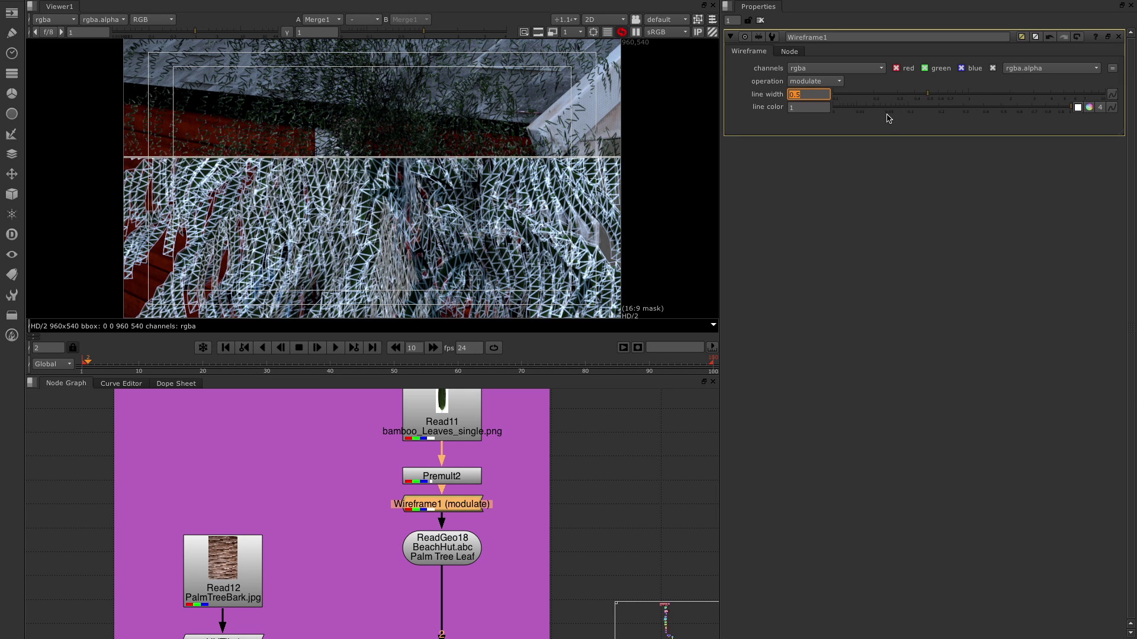
Step: Set Wireframe1's line width to 0.1 and its operation to opaque
text(0.1)
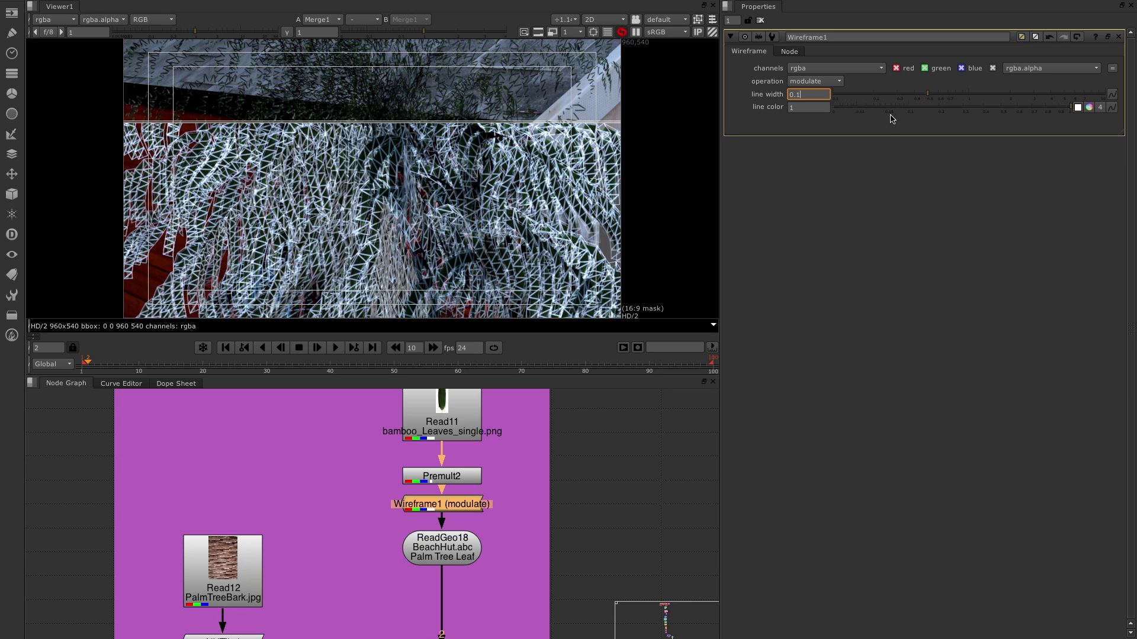
key(Return)
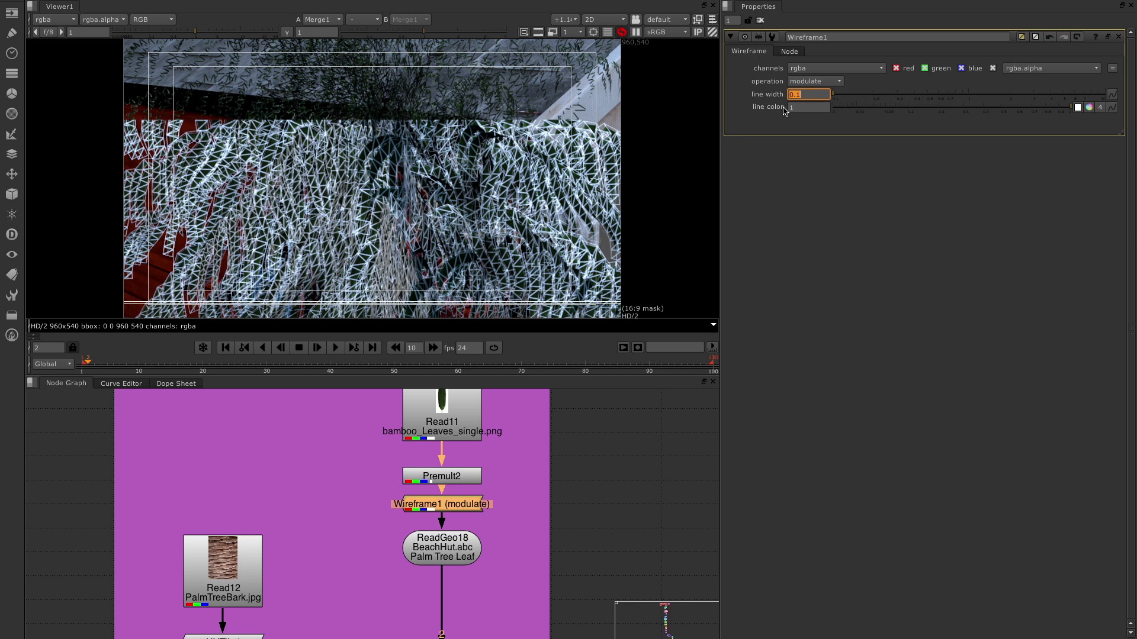
click(813, 82)
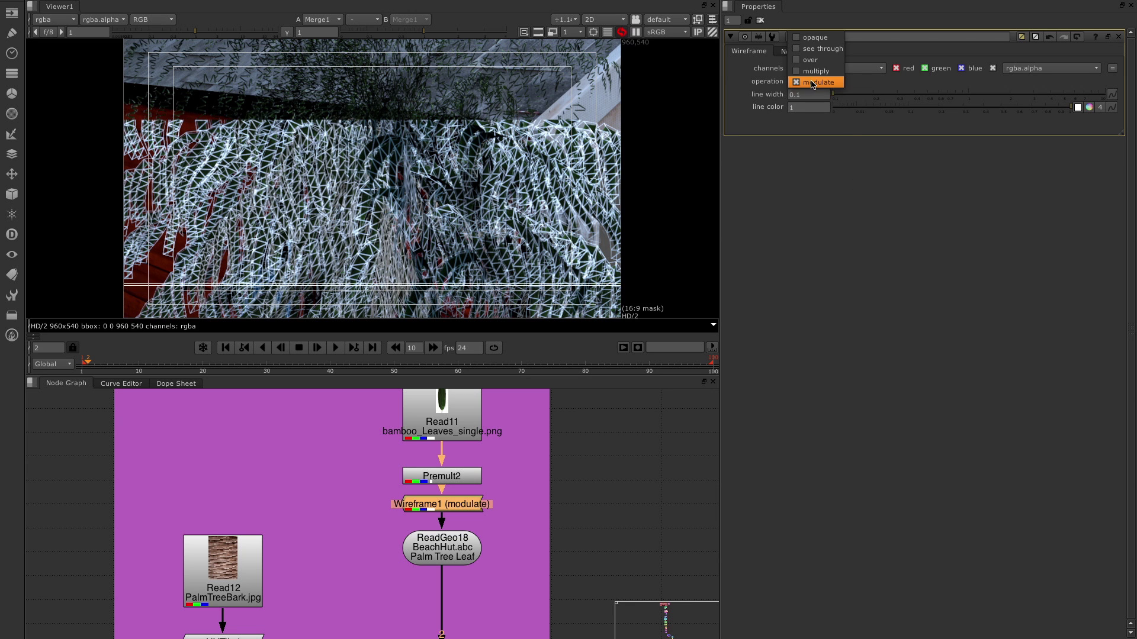
click(815, 41)
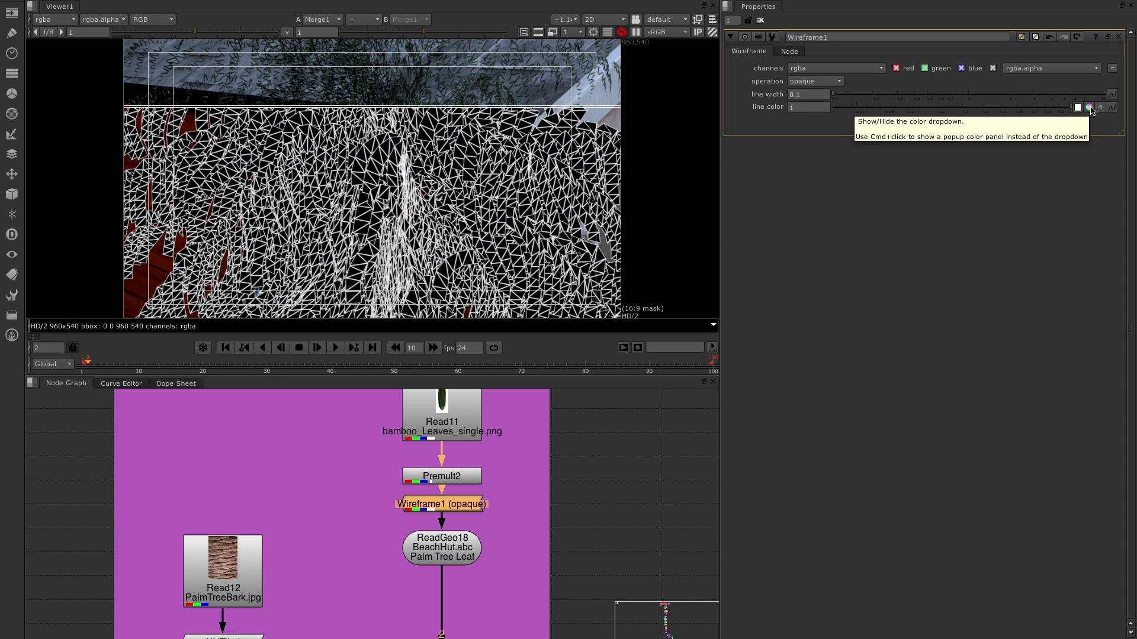
Step: Make Wireframe1's line color red by setting the green and blue channels to 0
click(1089, 108)
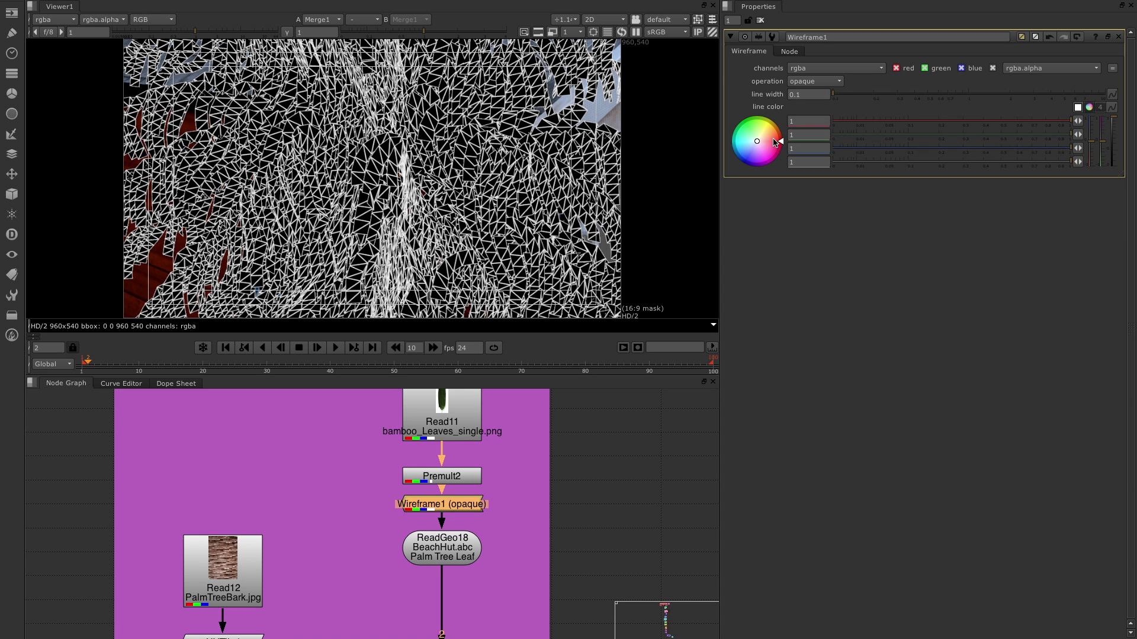
click(843, 135)
double_click(817, 147)
text(0)
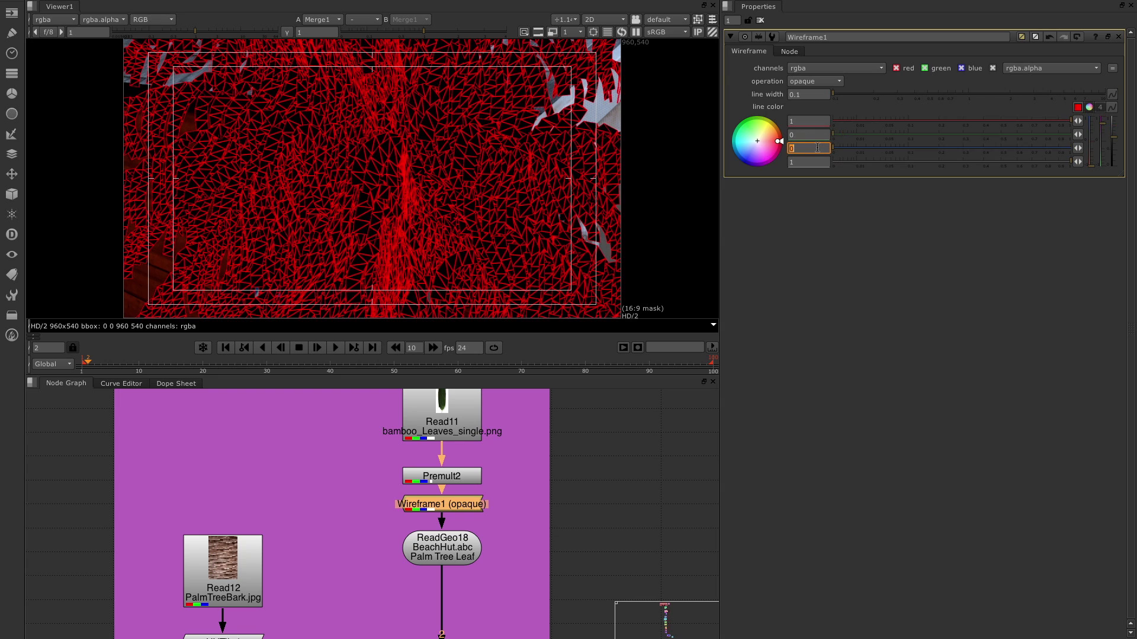